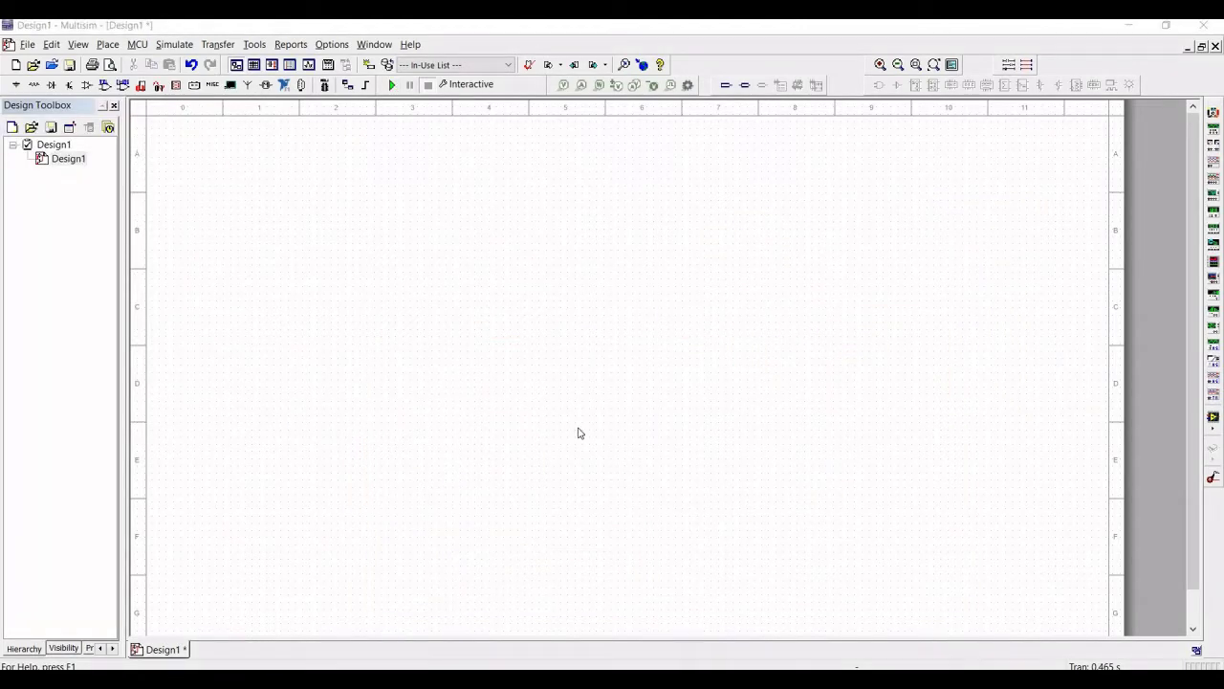
Step: Find the LM741H op-amp across all component groups and place one in the lower-left area of the schematic
click(18, 91)
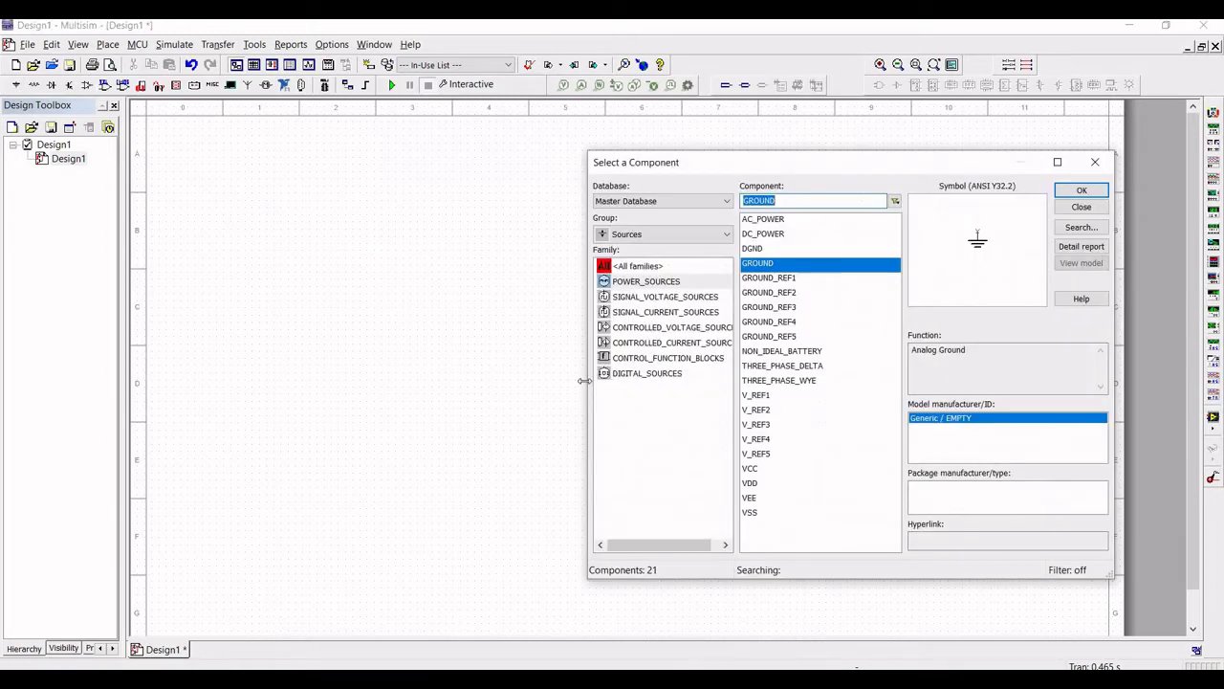
click(647, 235)
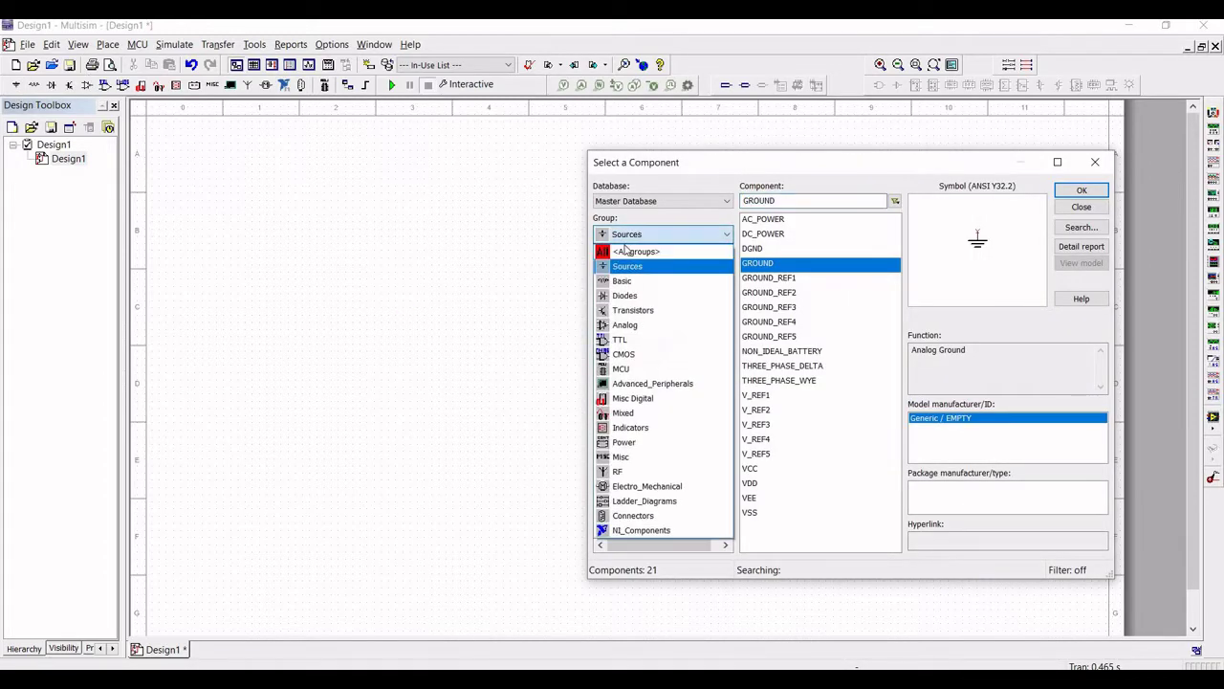
click(690, 256)
text(1N40)
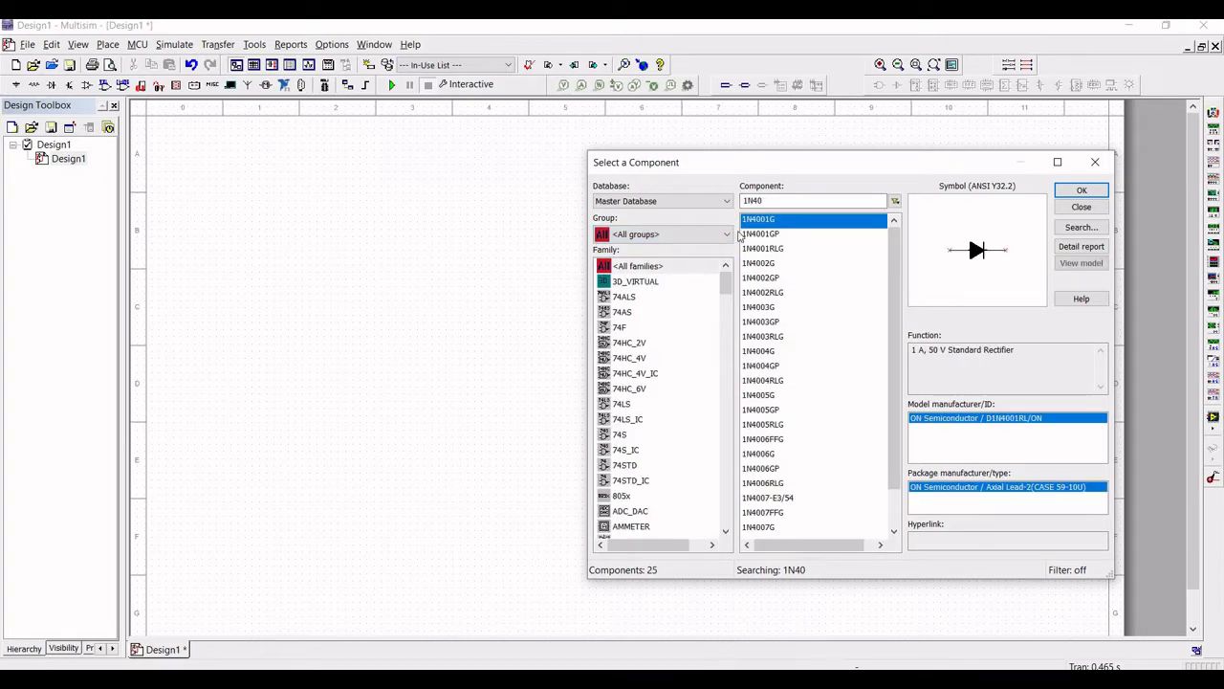
double_click(766, 201)
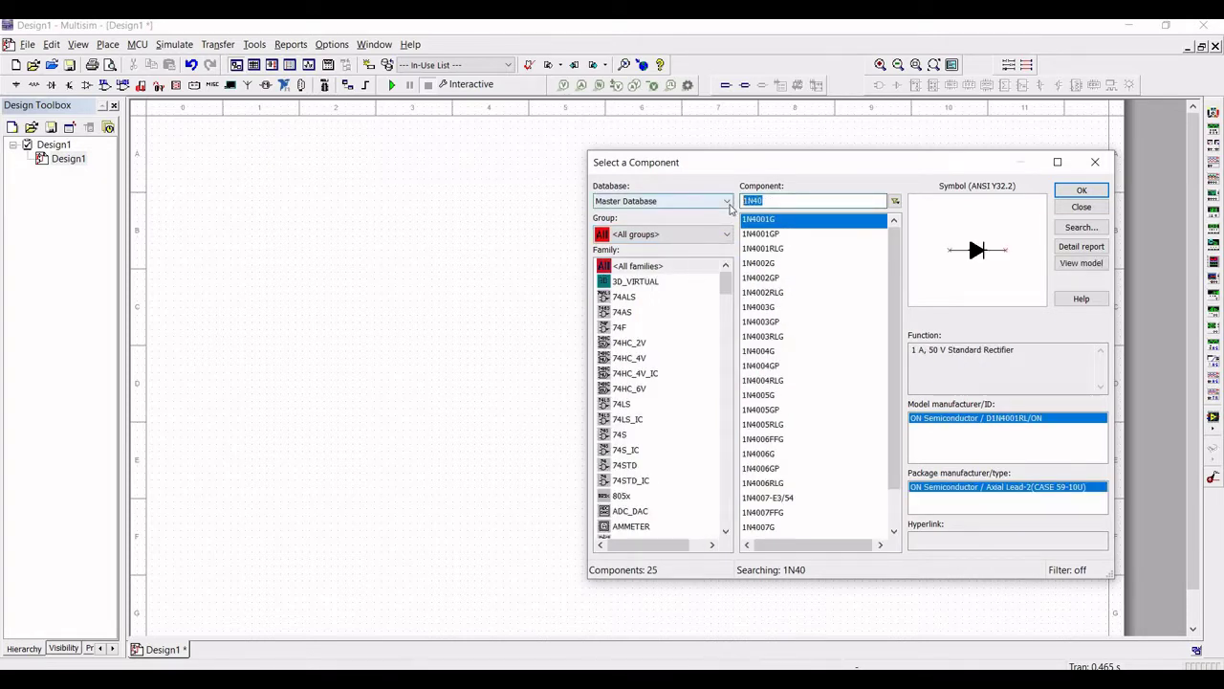
text(LM)
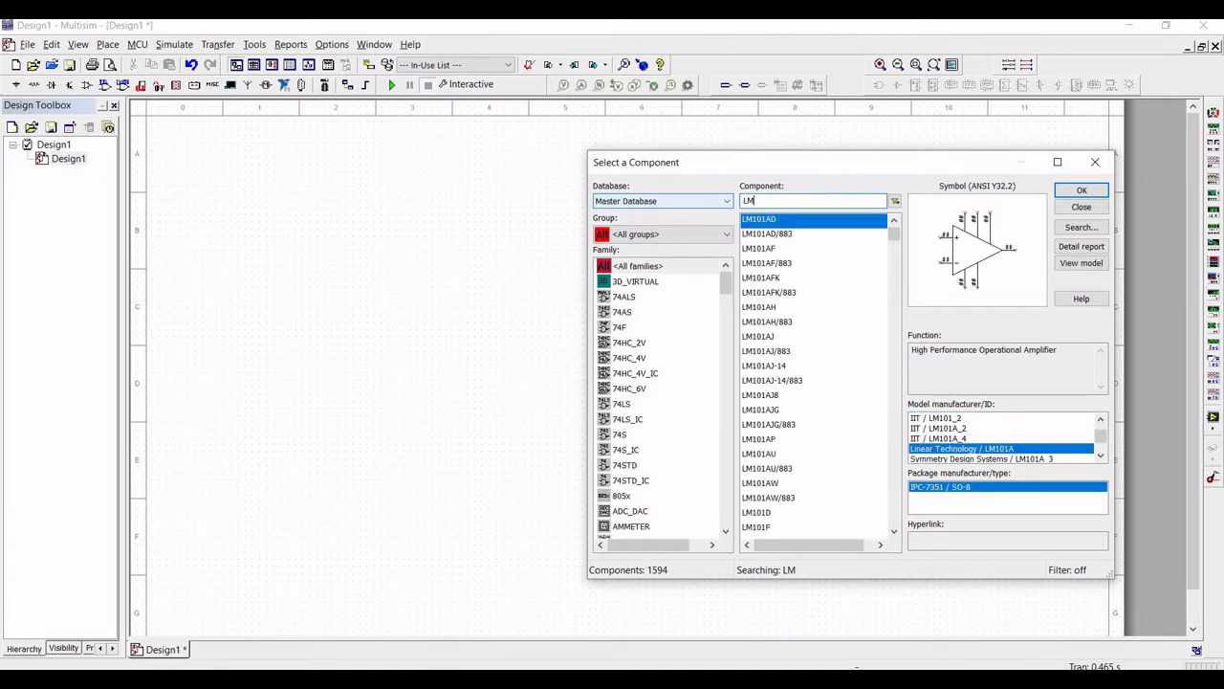
text(741)
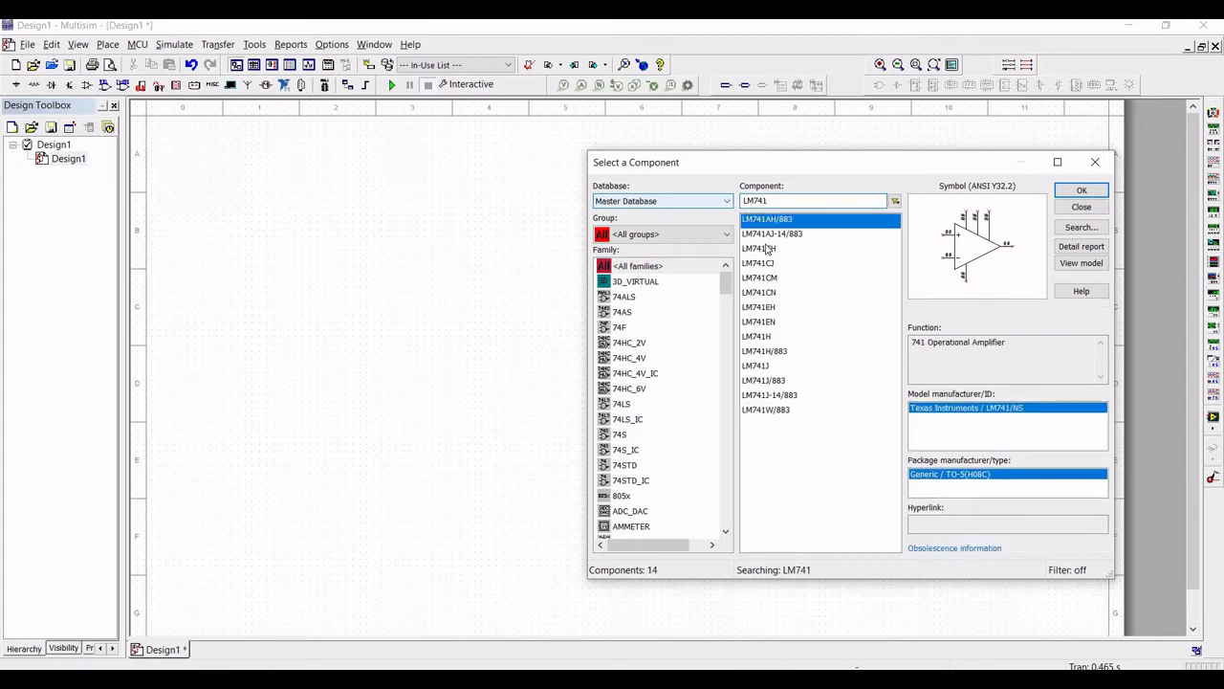
click(754, 337)
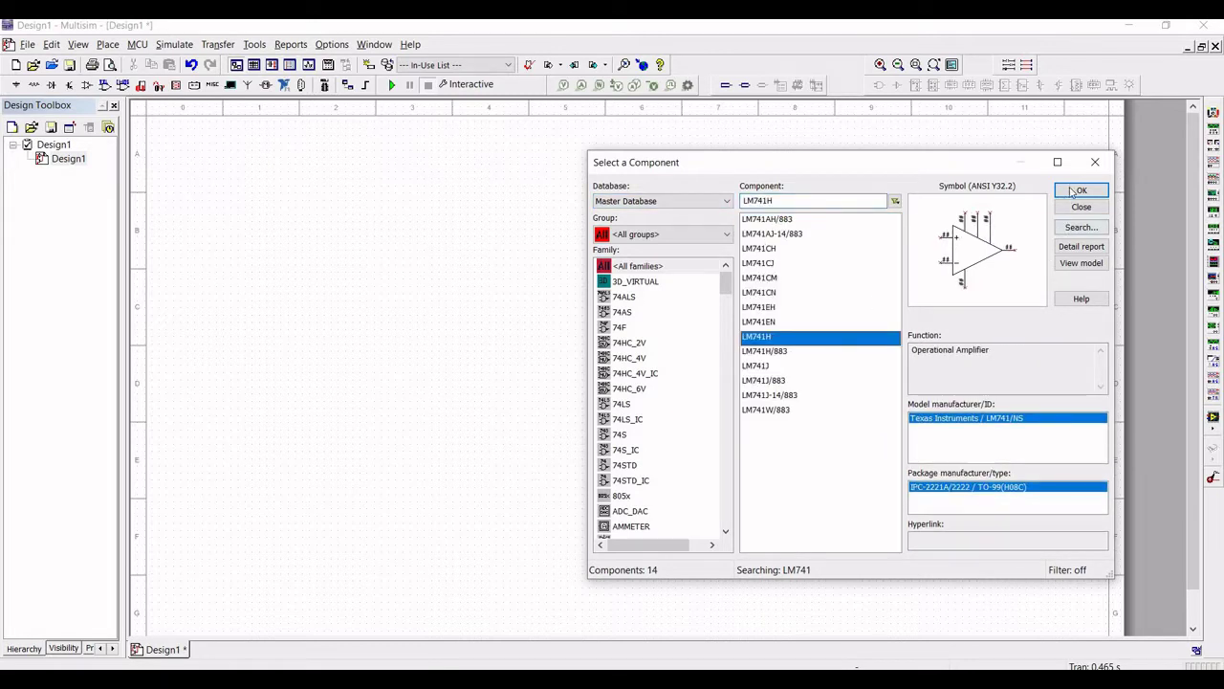
key(Return)
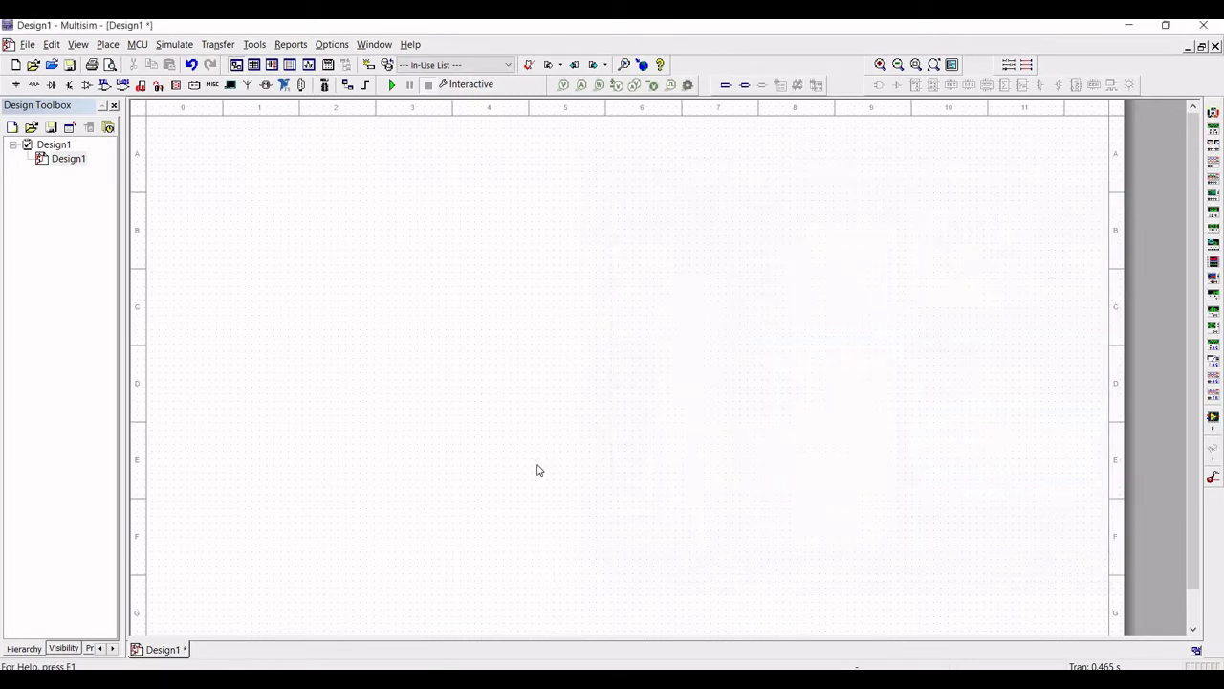
click(390, 527)
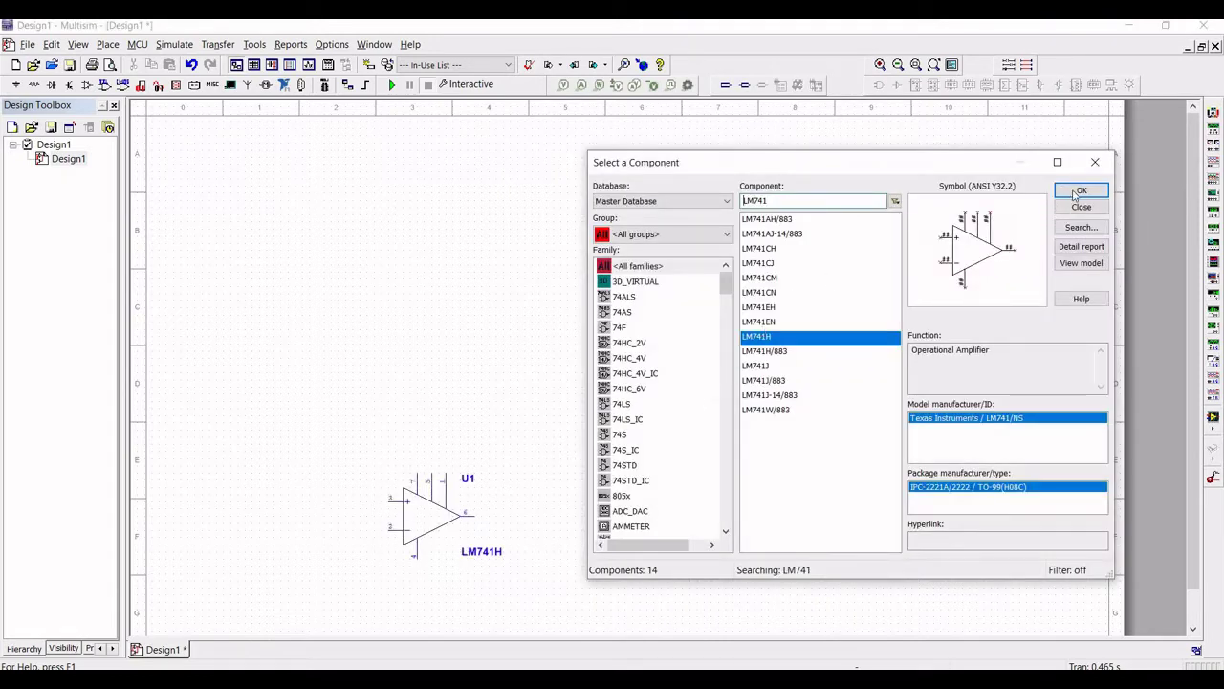
Step: Place a second LM741H op-amp in the upper-right area of the schematic and end component placement
click(1079, 191)
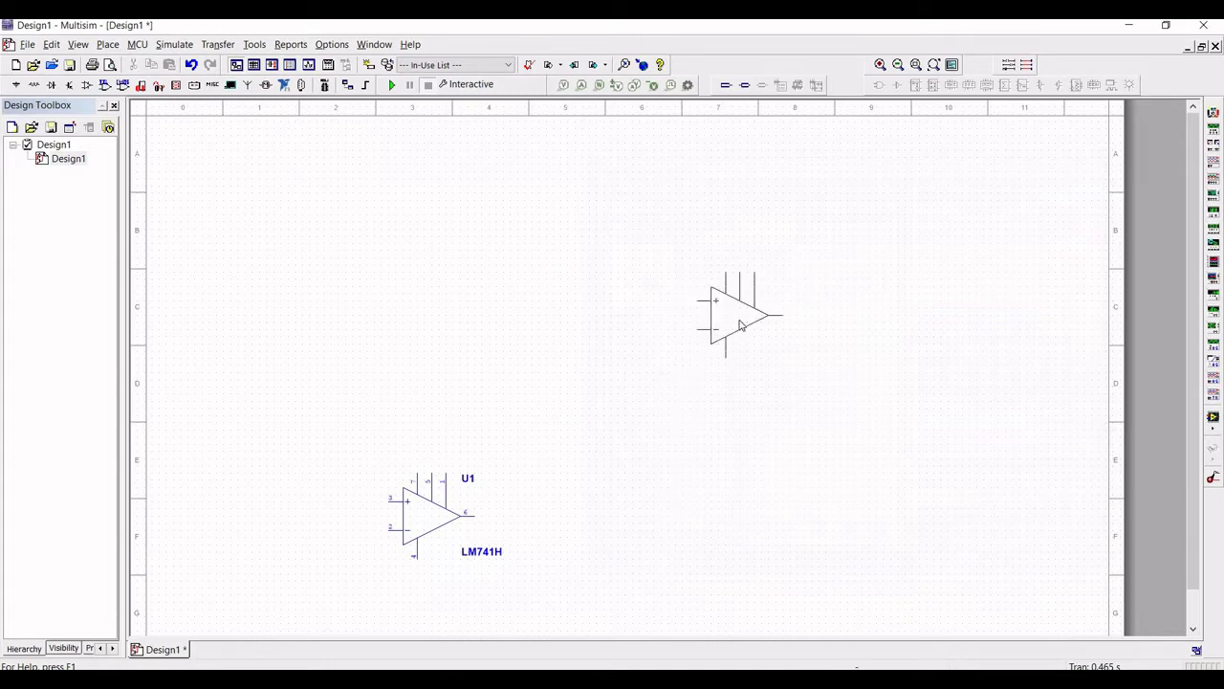
click(748, 326)
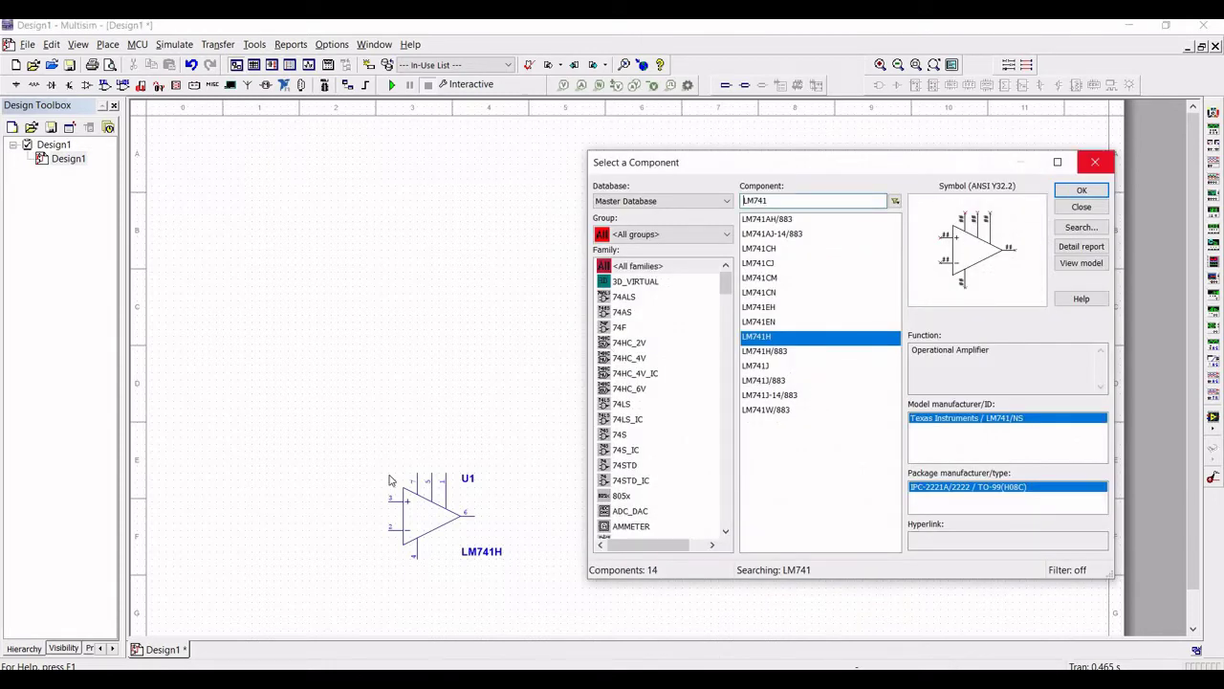
click(1094, 164)
Step: Flip op-amp U1 horizontally and op-amp U2 vertically
right_click(413, 519)
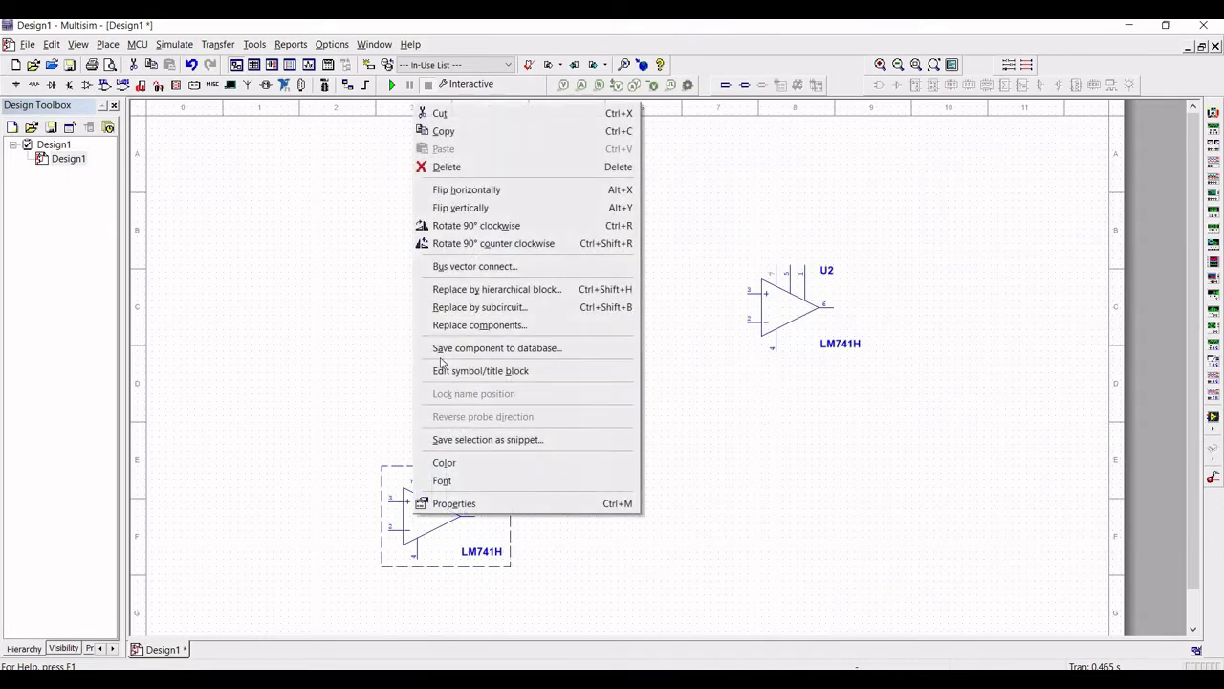
click(485, 195)
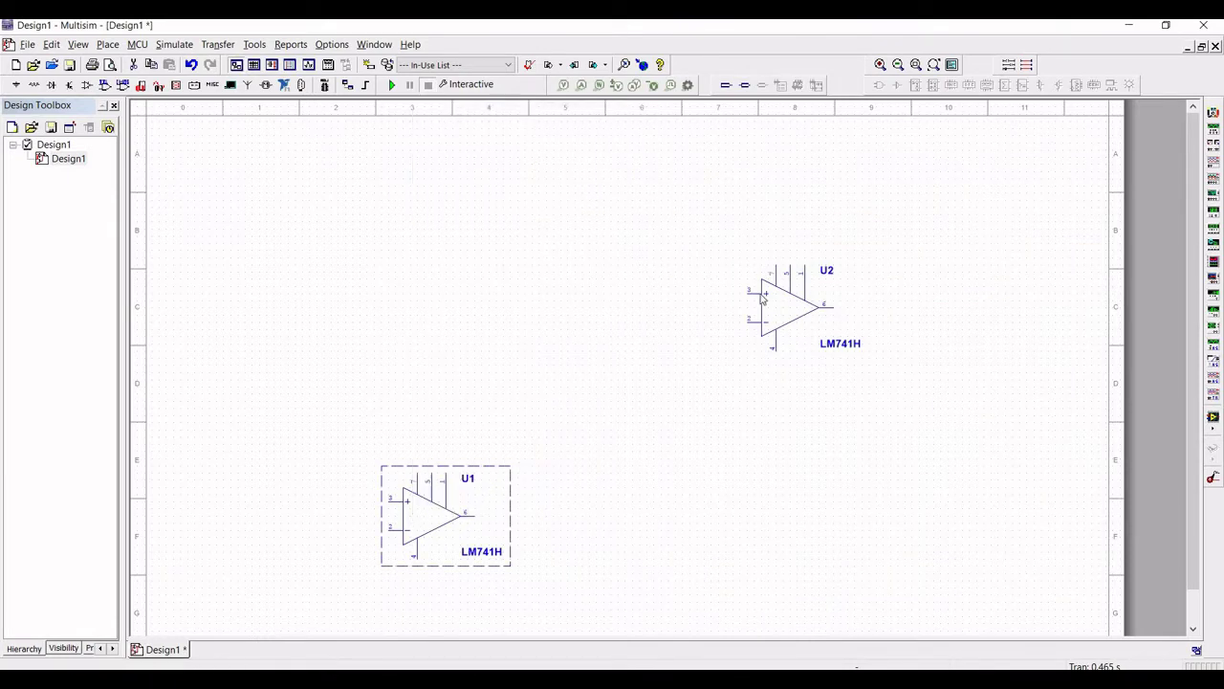
right_click(793, 321)
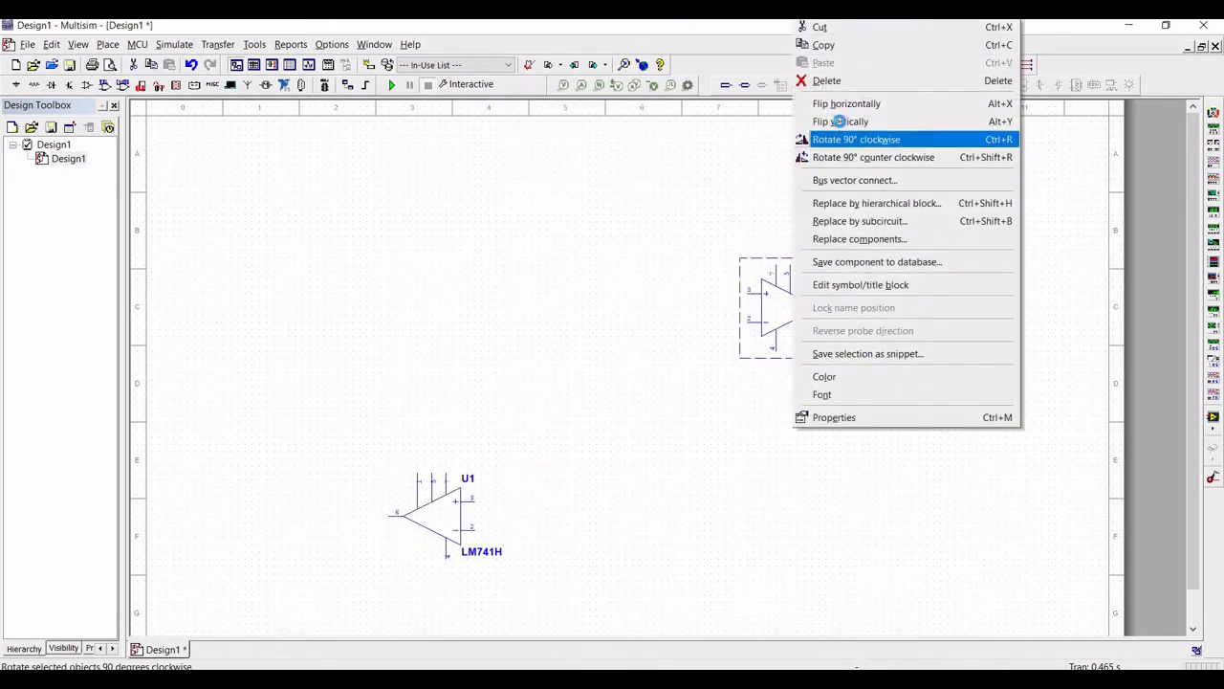
click(841, 119)
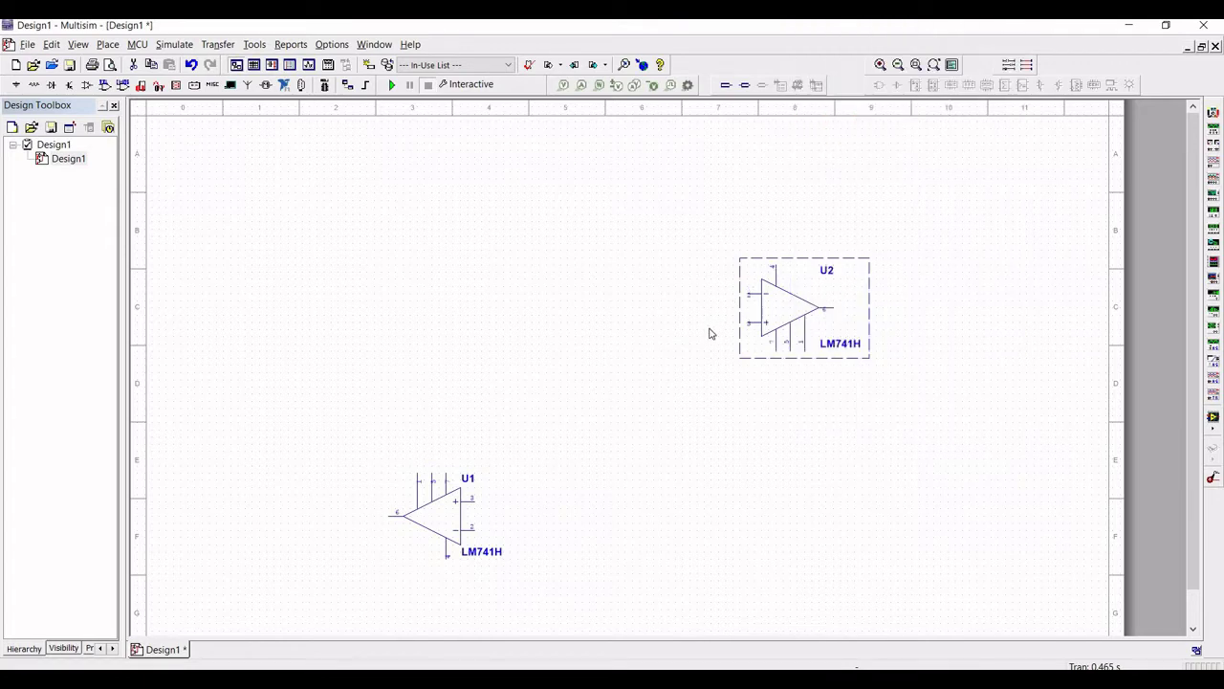
Step: Place a 270 kΩ resistor horizontally just above op-amp U1
click(429, 334)
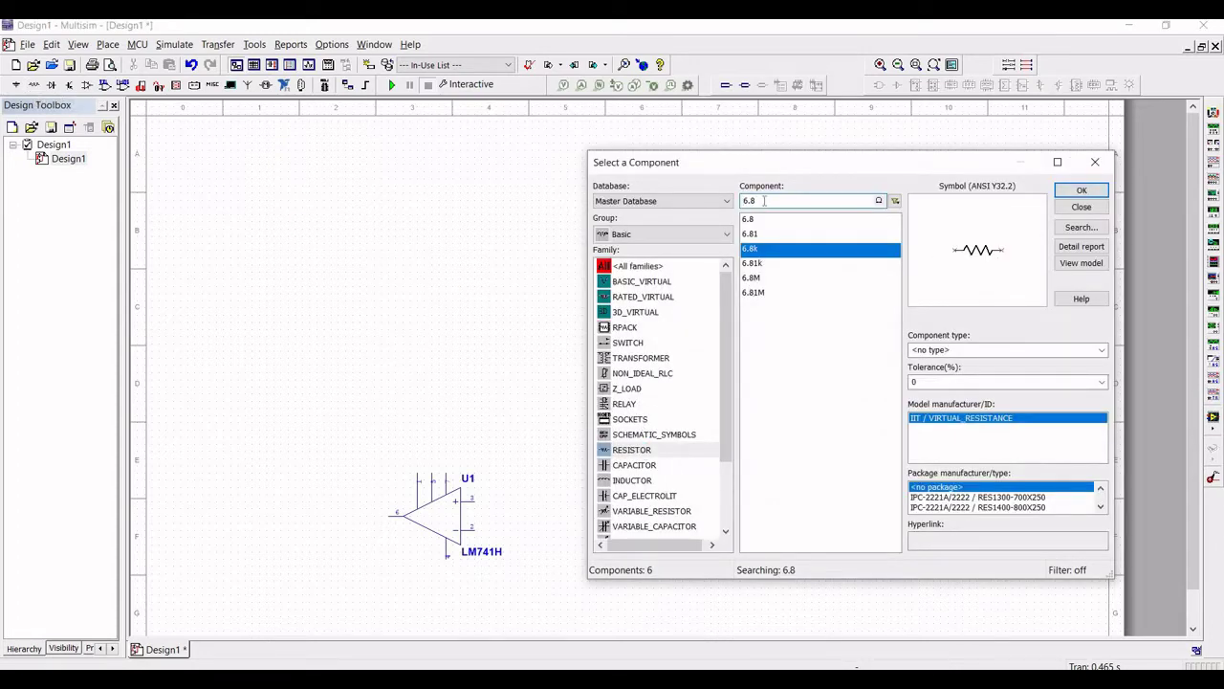
drag(764, 200, 736, 202)
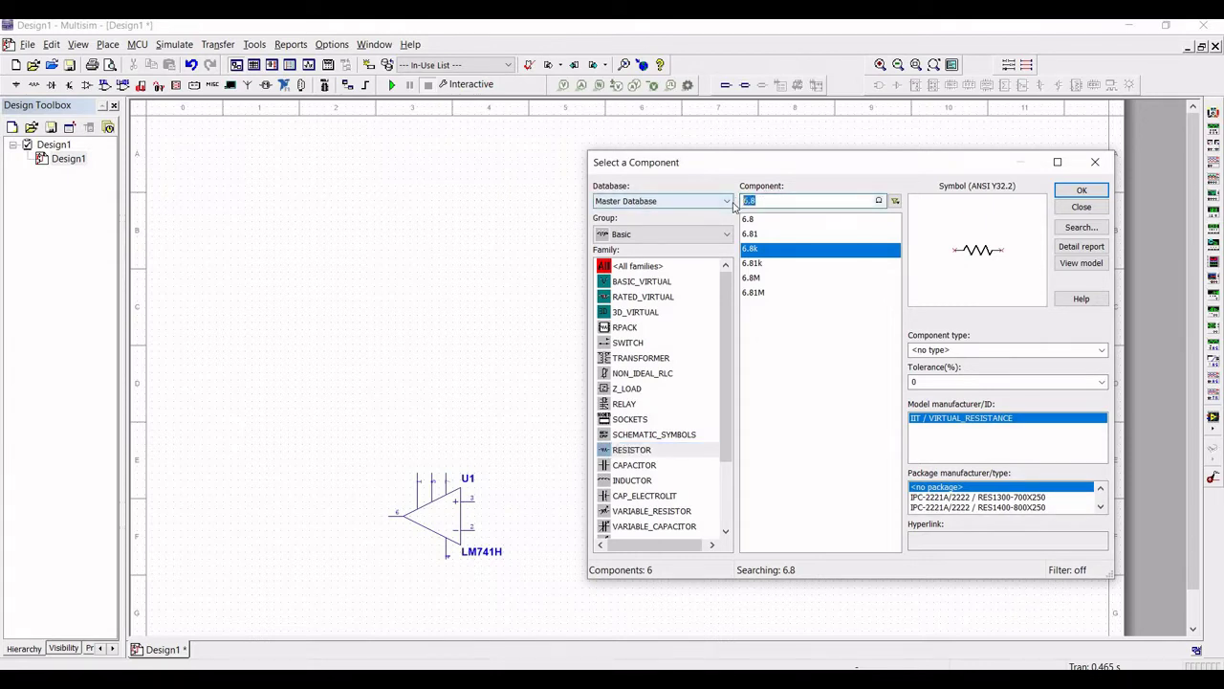
text(270)
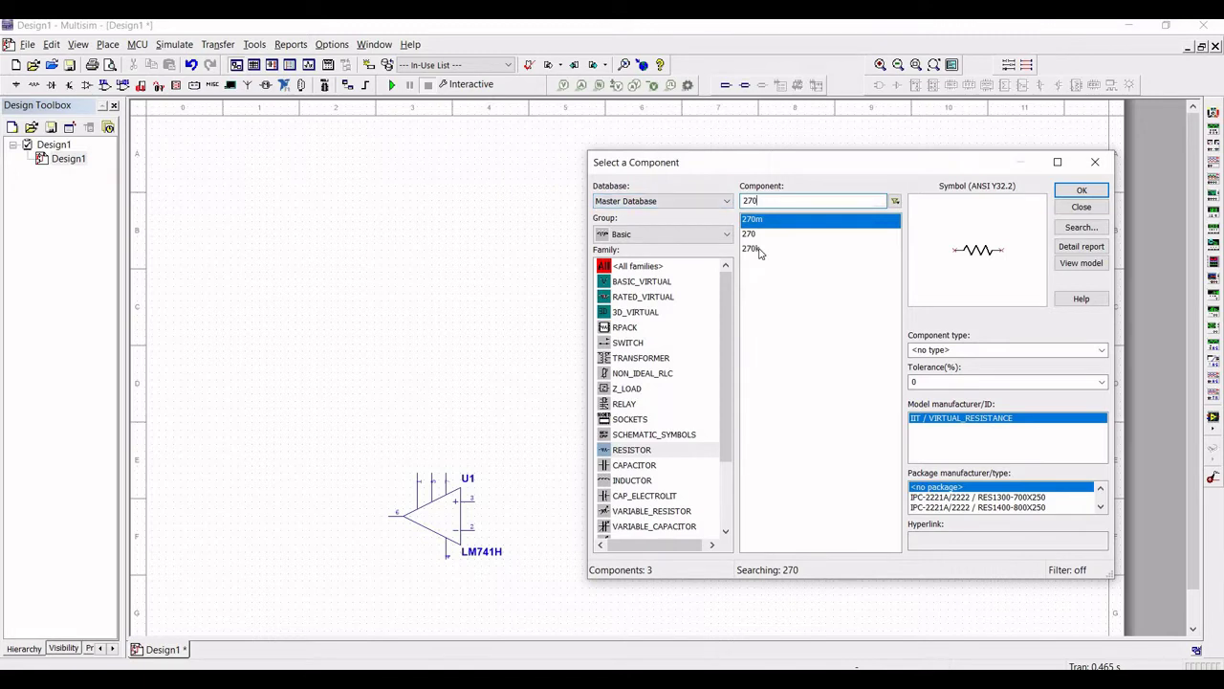
click(752, 248)
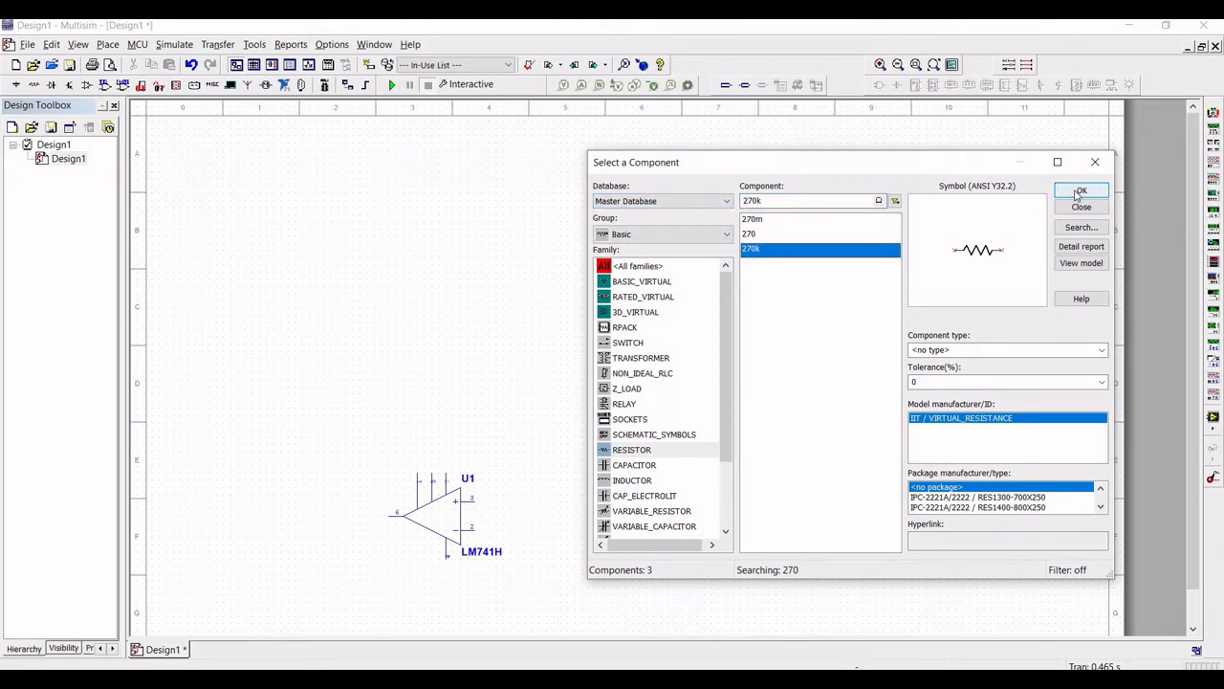
click(1079, 192)
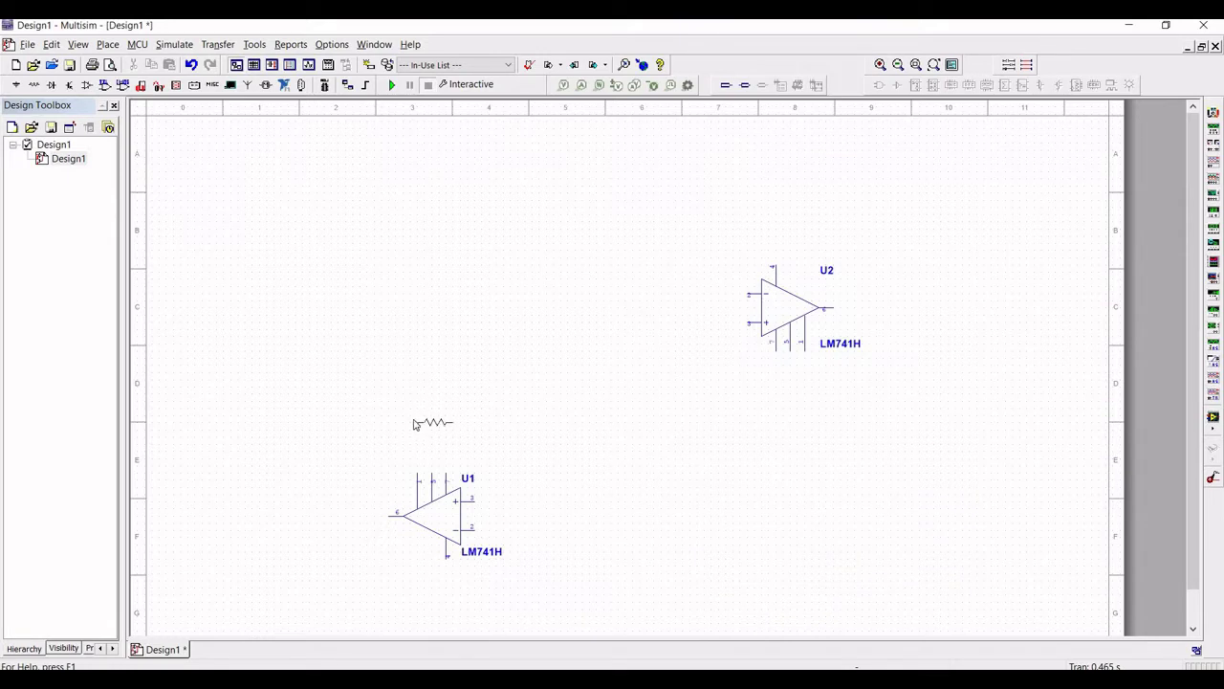
click(414, 422)
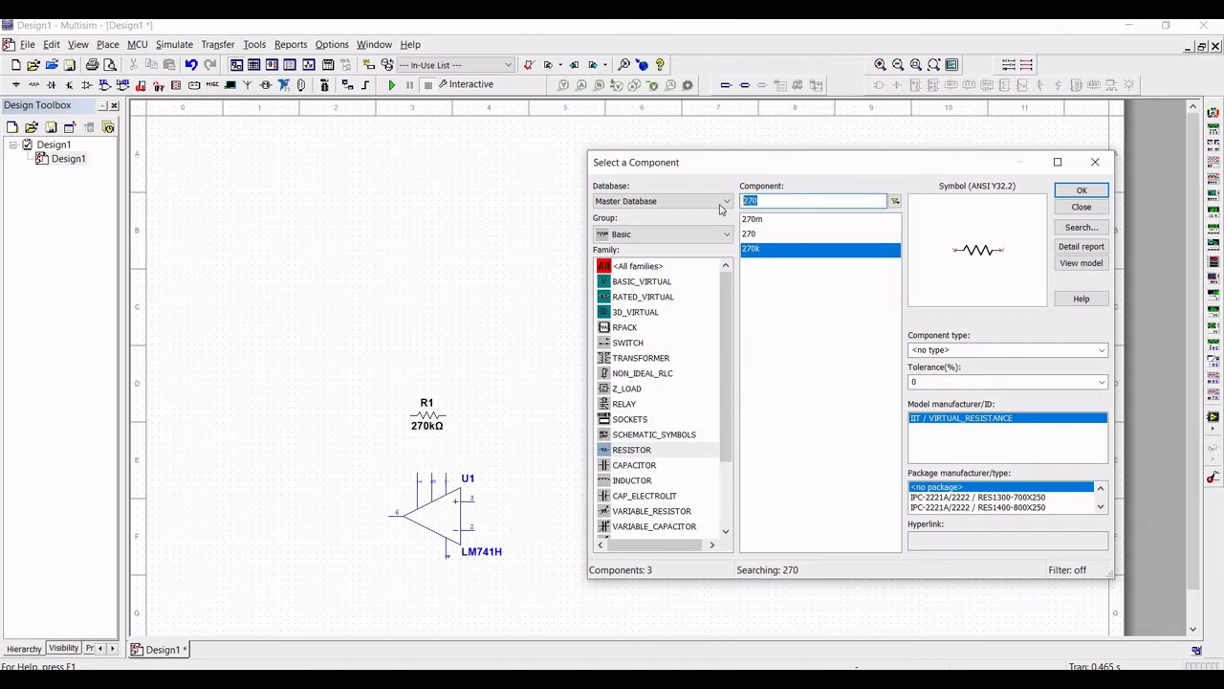
Step: Place a 47 kΩ resistor horizontally to the right of op-amp U1, below U2
text(47)
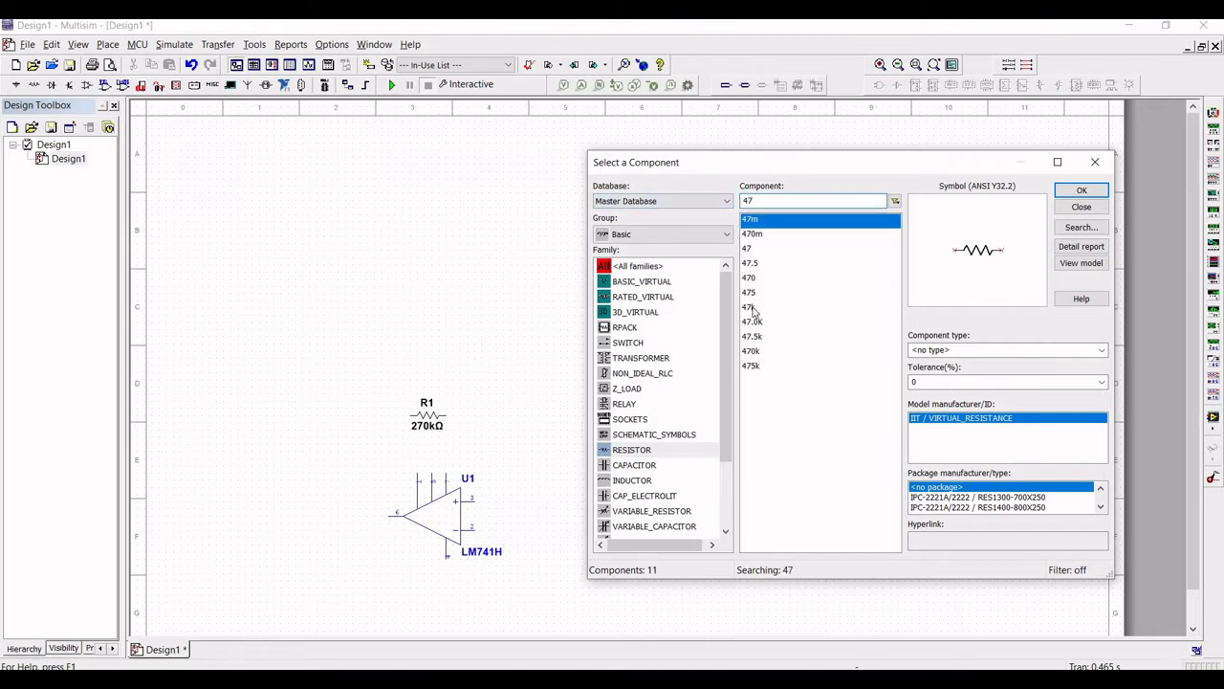
click(752, 308)
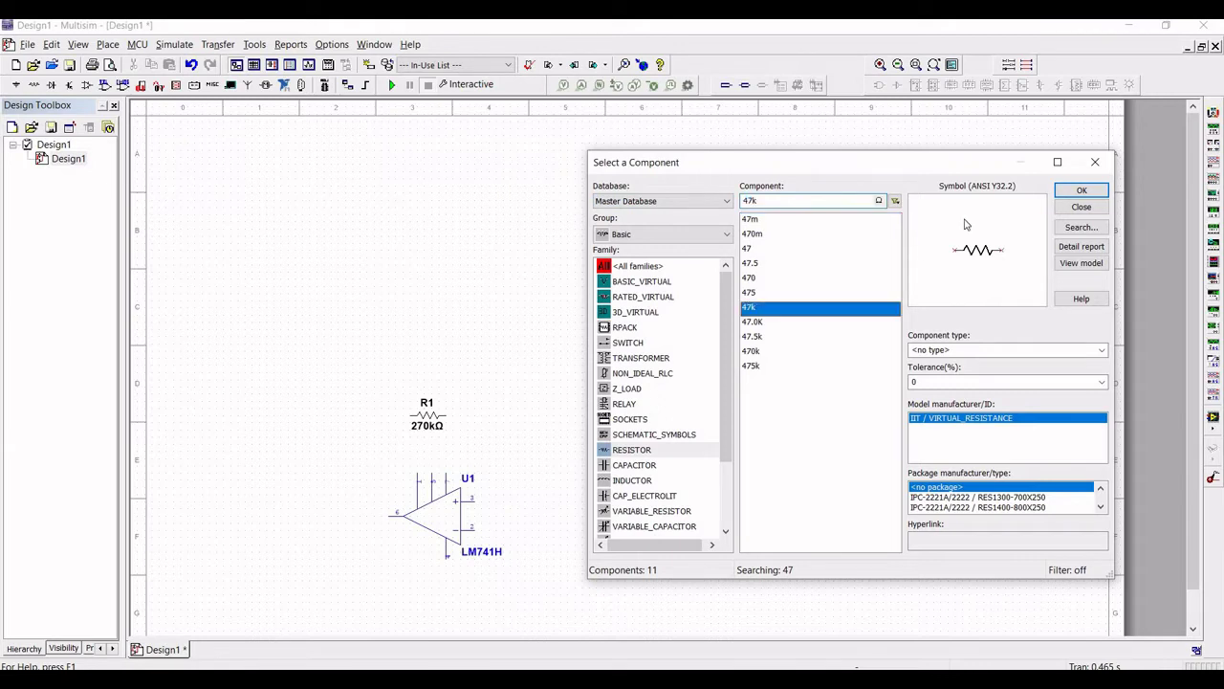
click(1079, 192)
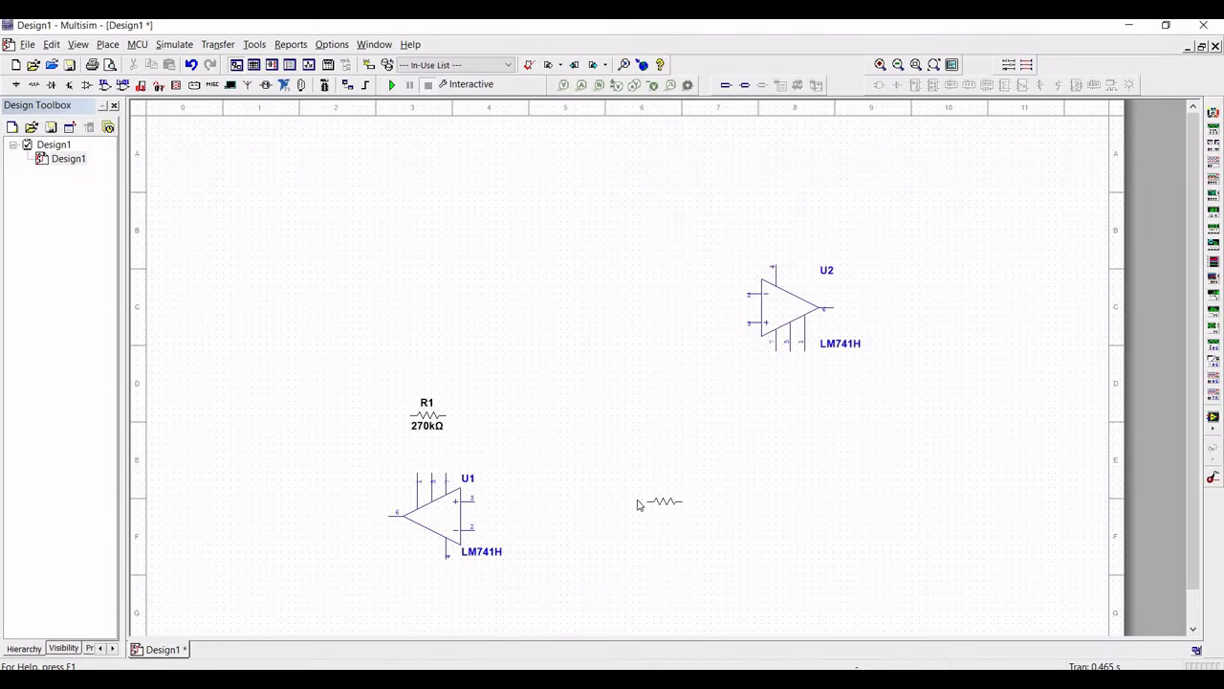
click(627, 499)
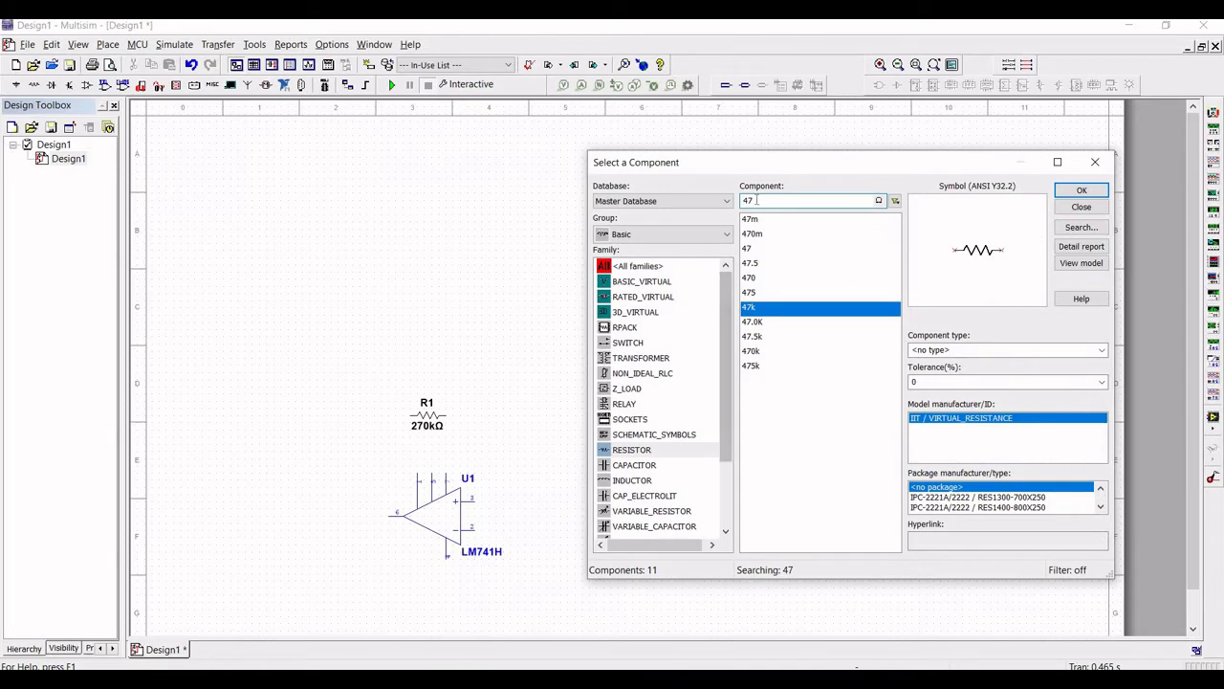
Step: Place a 1 kΩ resistor horizontally just to the right of the 47 kΩ resistor R2
double_click(740, 200)
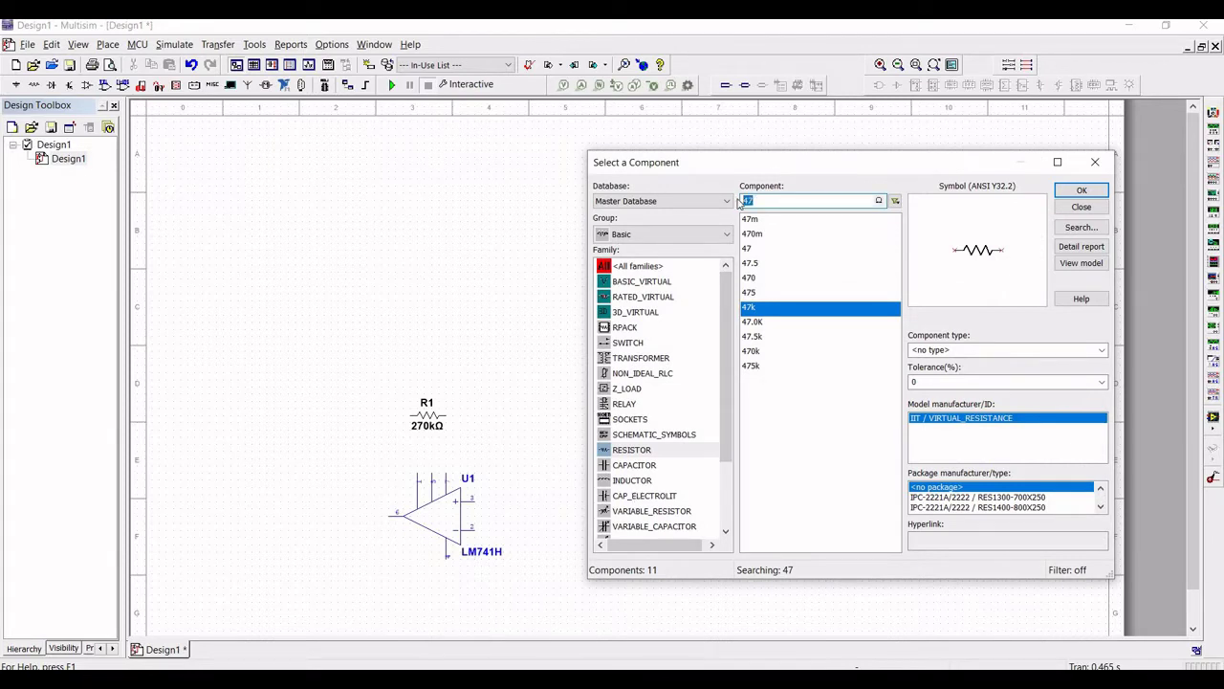
text(1k)
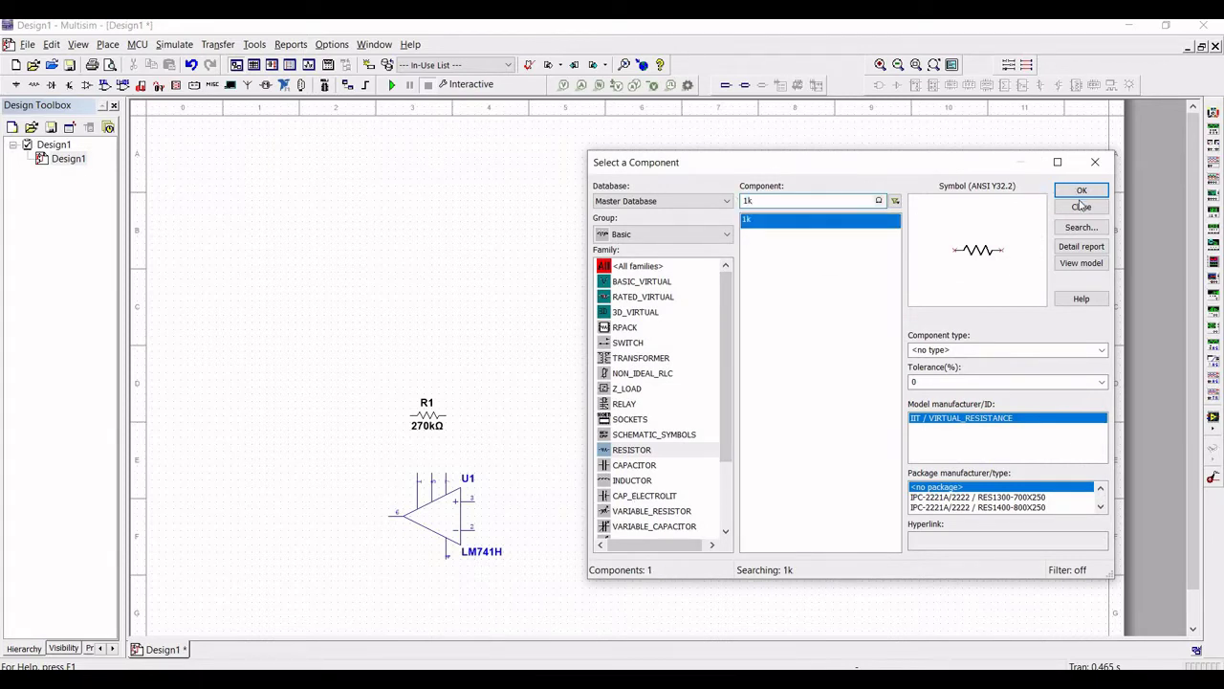
click(1081, 207)
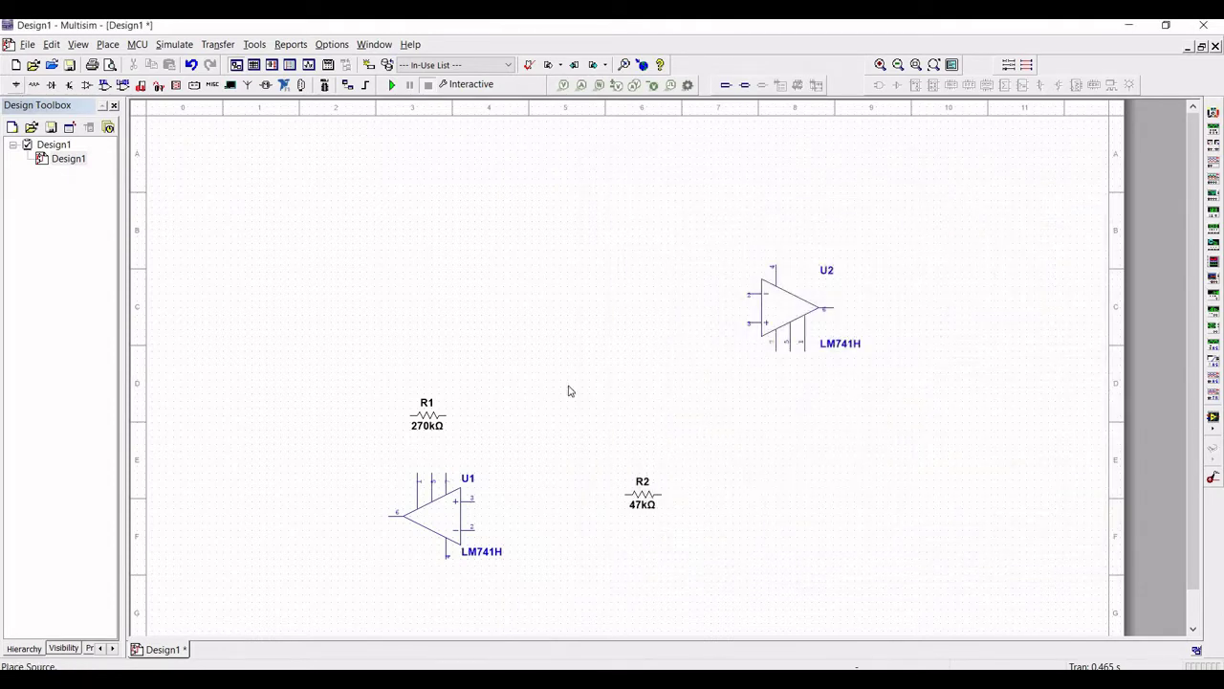
click(16, 85)
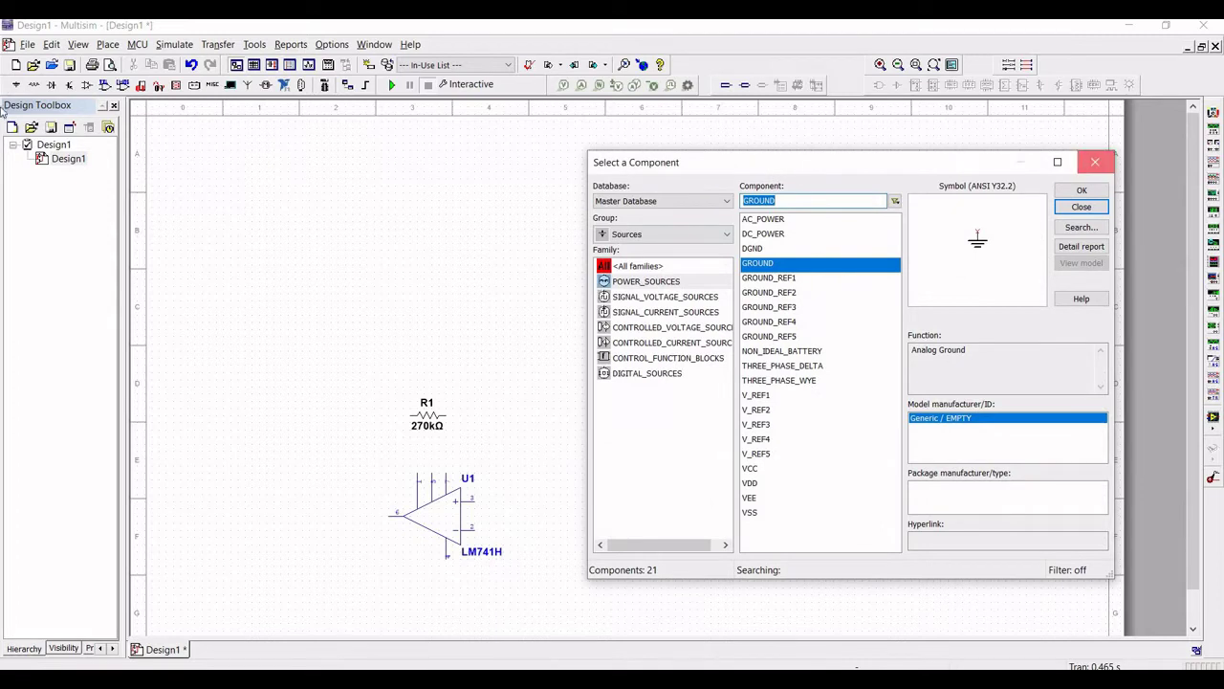
key(Escape)
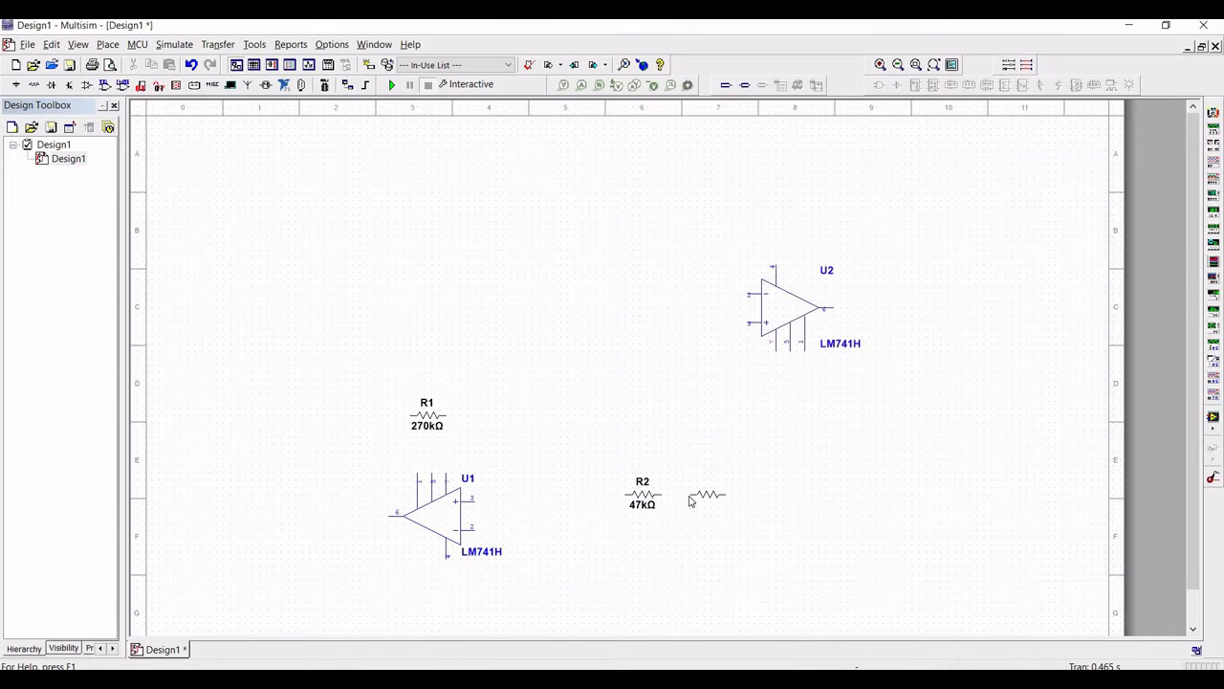
click(692, 499)
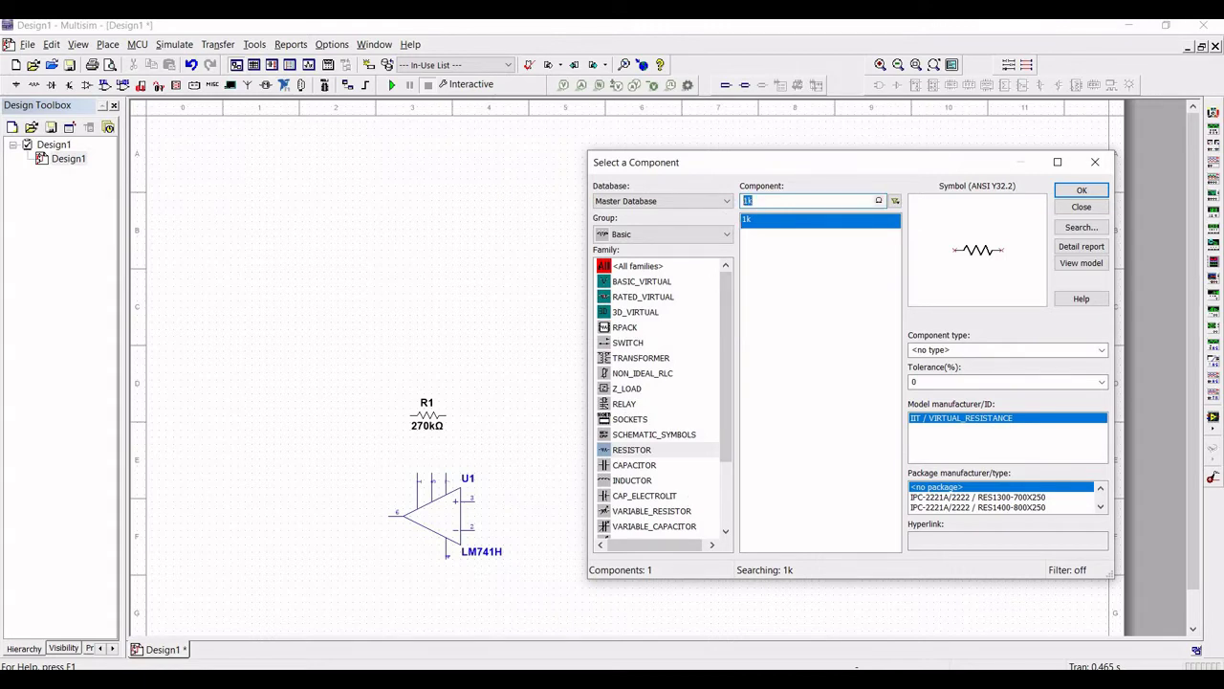
Step: Place a 250 kΩ resistor rotated to vertical, above and to the left of resistor R1
text(250k)
click(1082, 191)
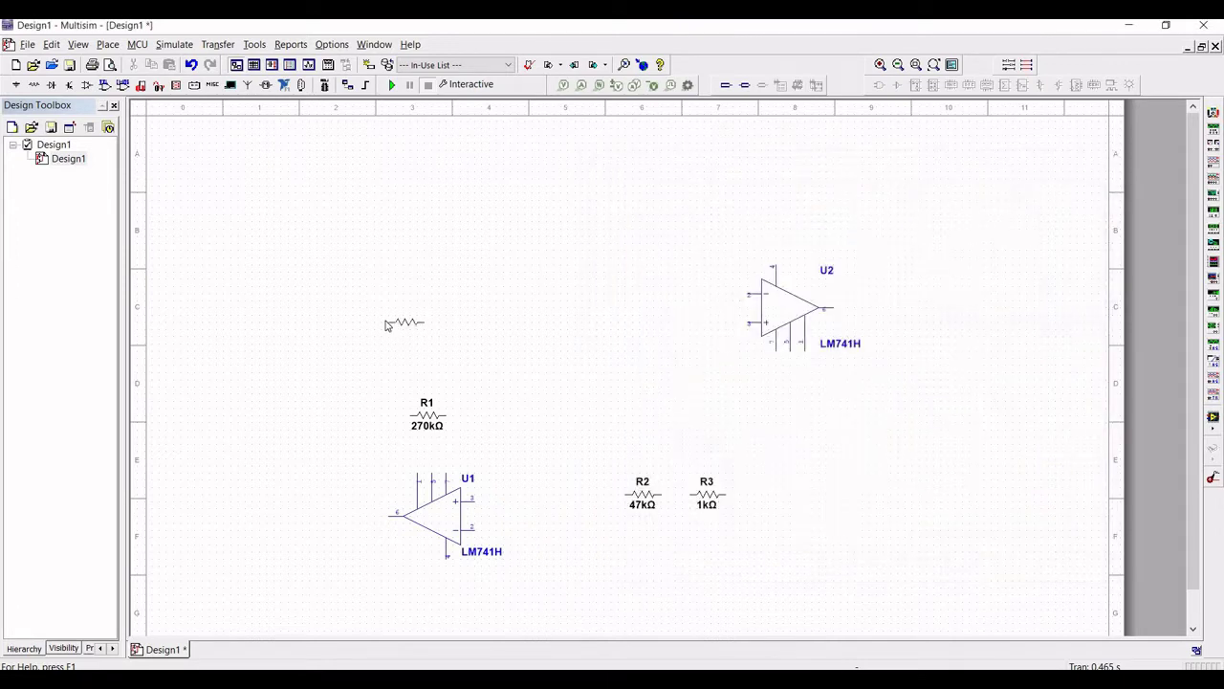
key(ctrl+r)
click(359, 335)
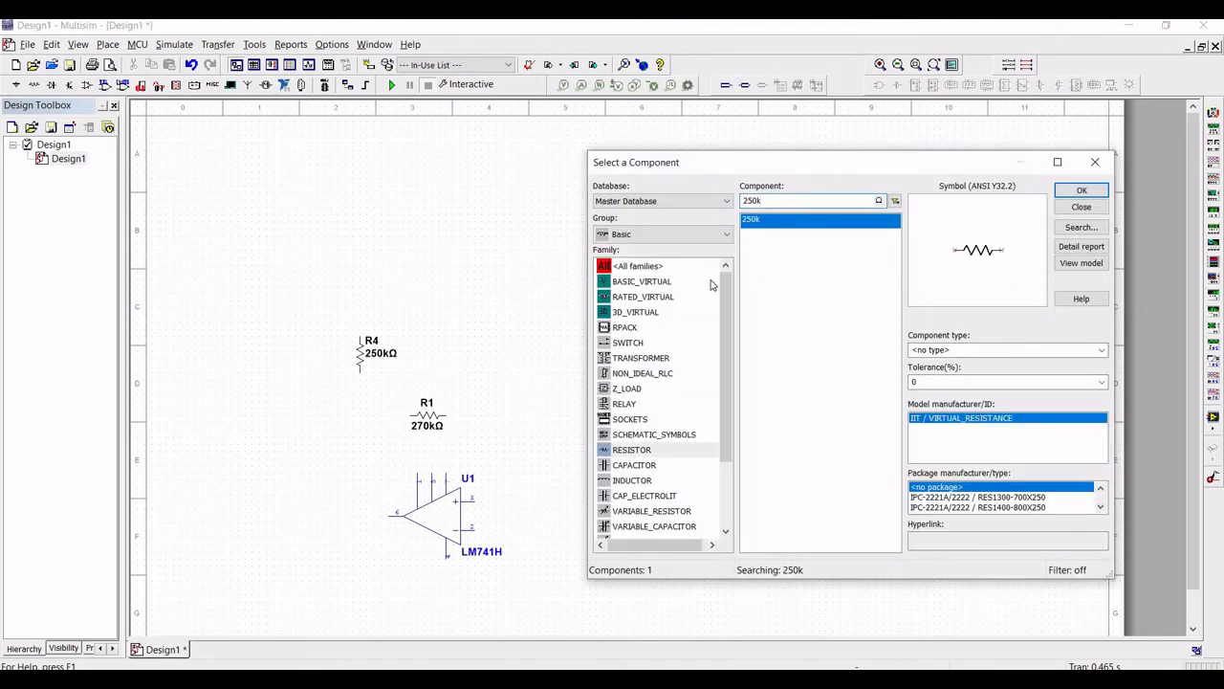
Step: Place a 20 kΩ resistor rotated to vertical, above and to the right of resistor R4
drag(766, 199, 739, 202)
text(20k)
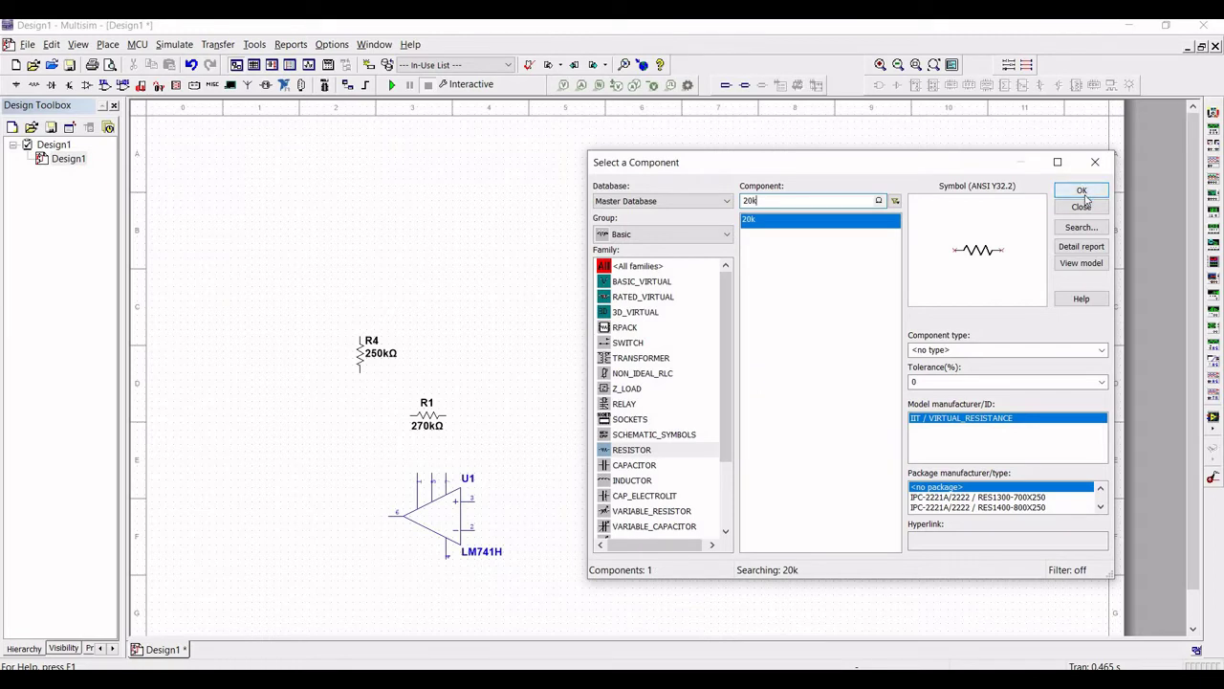
double_click(842, 219)
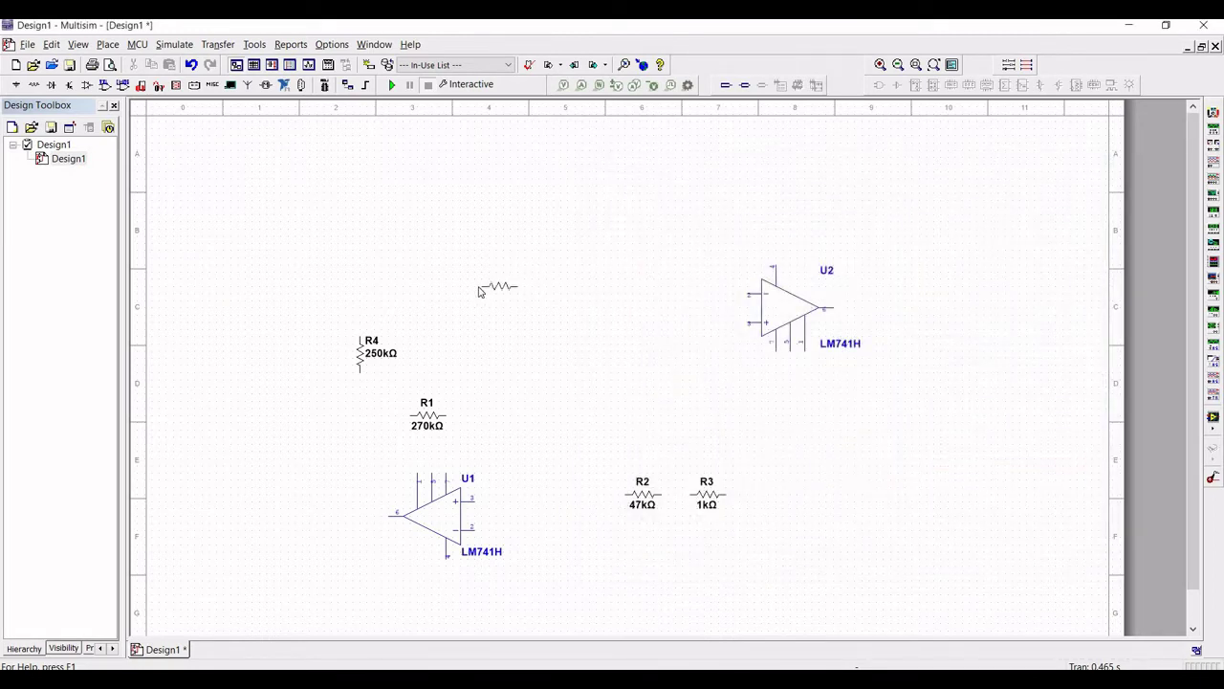
key(ctrl+r)
click(490, 248)
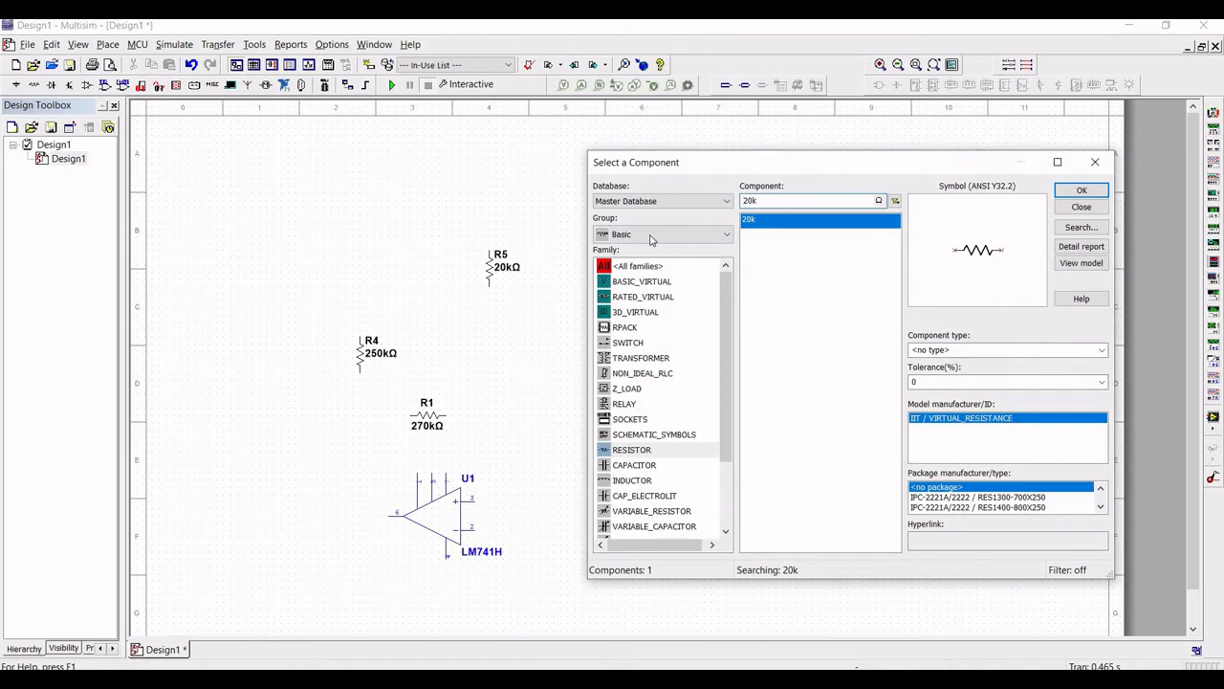
Step: Place a 1N4001G diode horizontally to the right of resistor R5, slightly lower than it
click(650, 237)
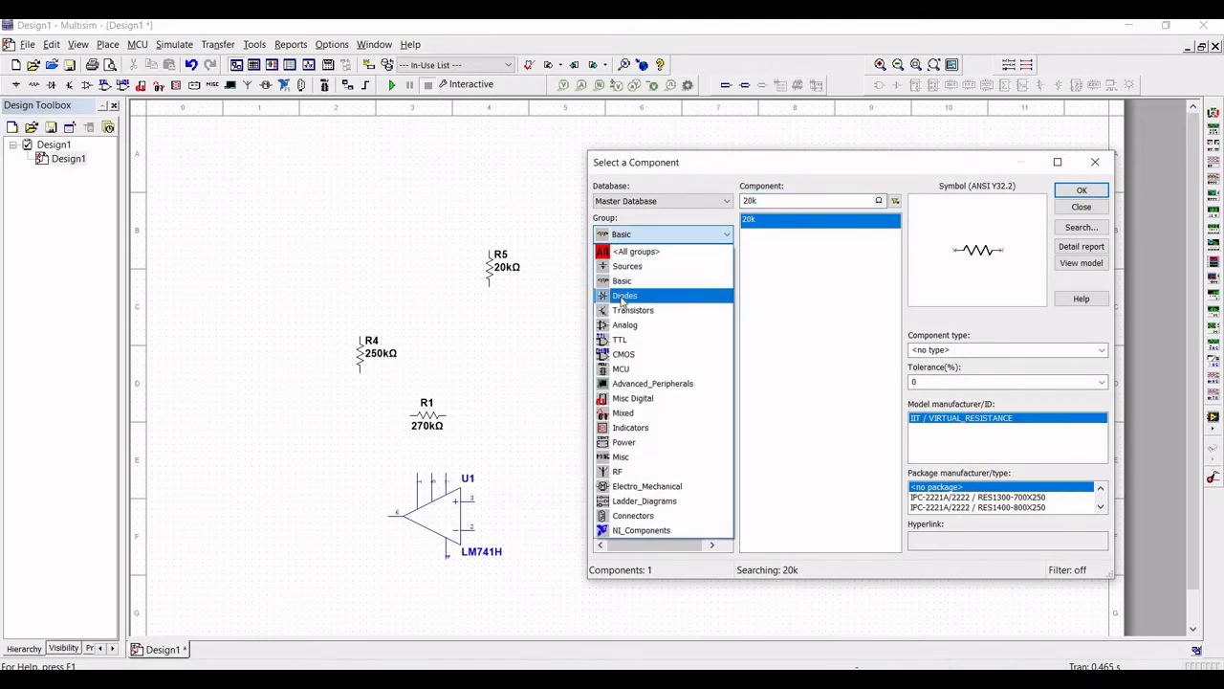
click(622, 293)
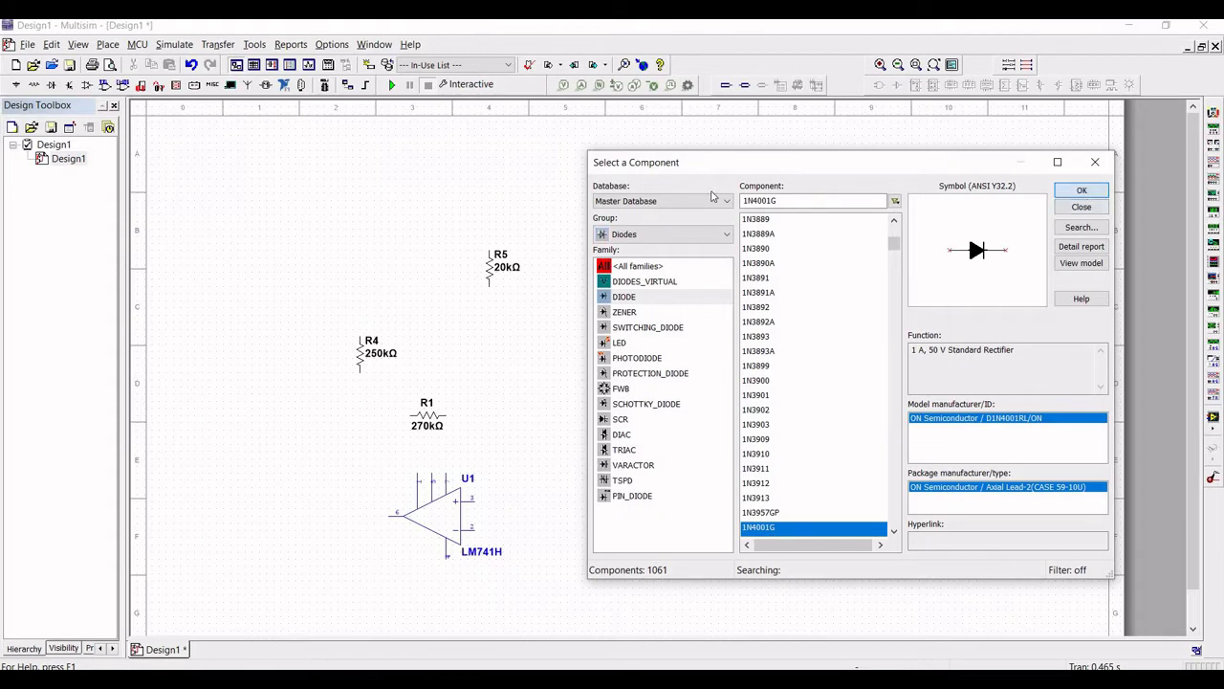
click(1082, 189)
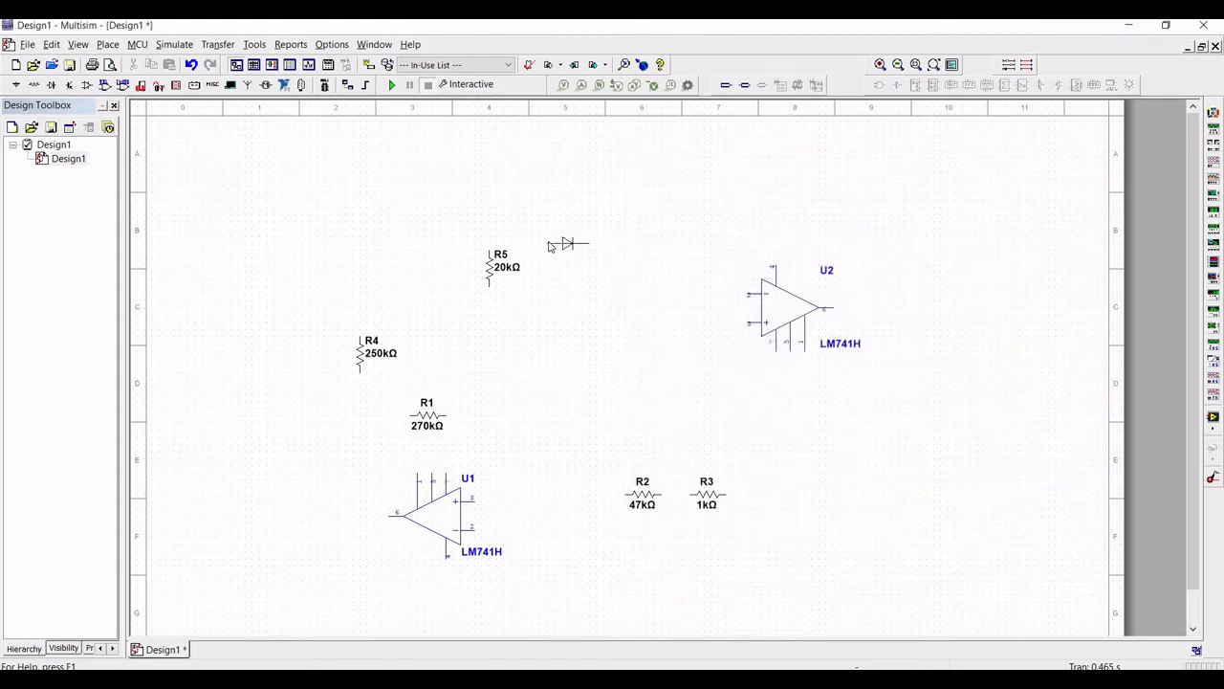
click(563, 289)
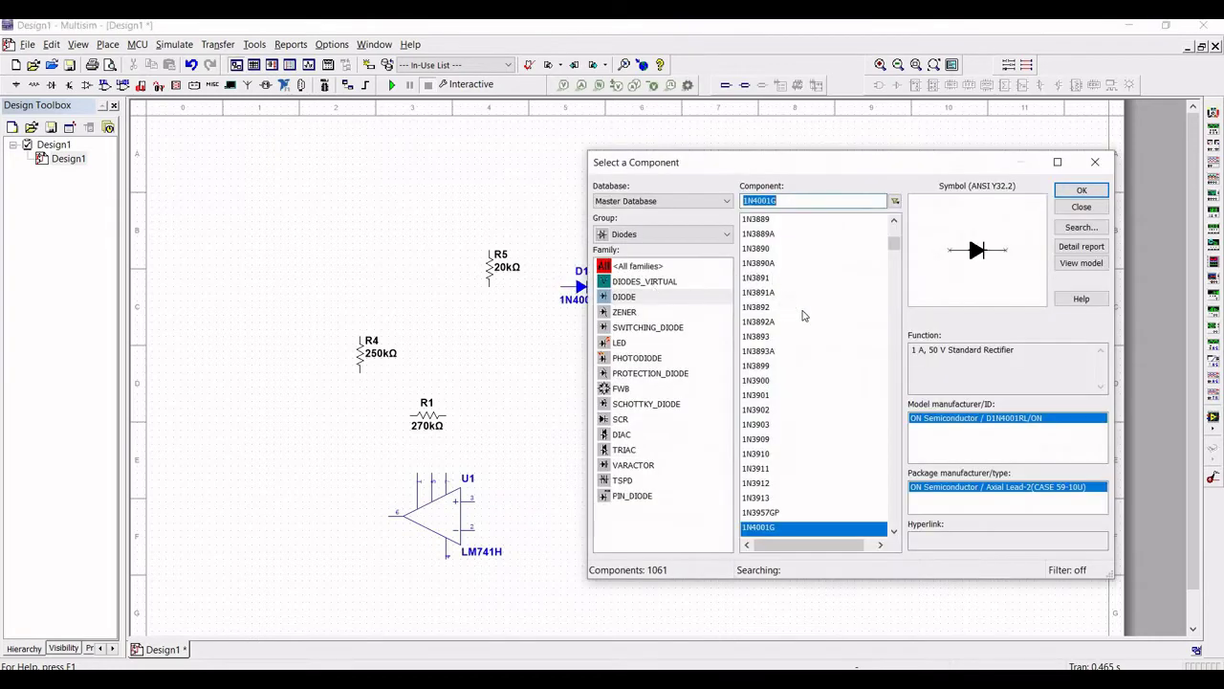
Step: Place a second 1N4001G diode rotated 180°, directly below diode D1, and finish placing diodes
click(1071, 192)
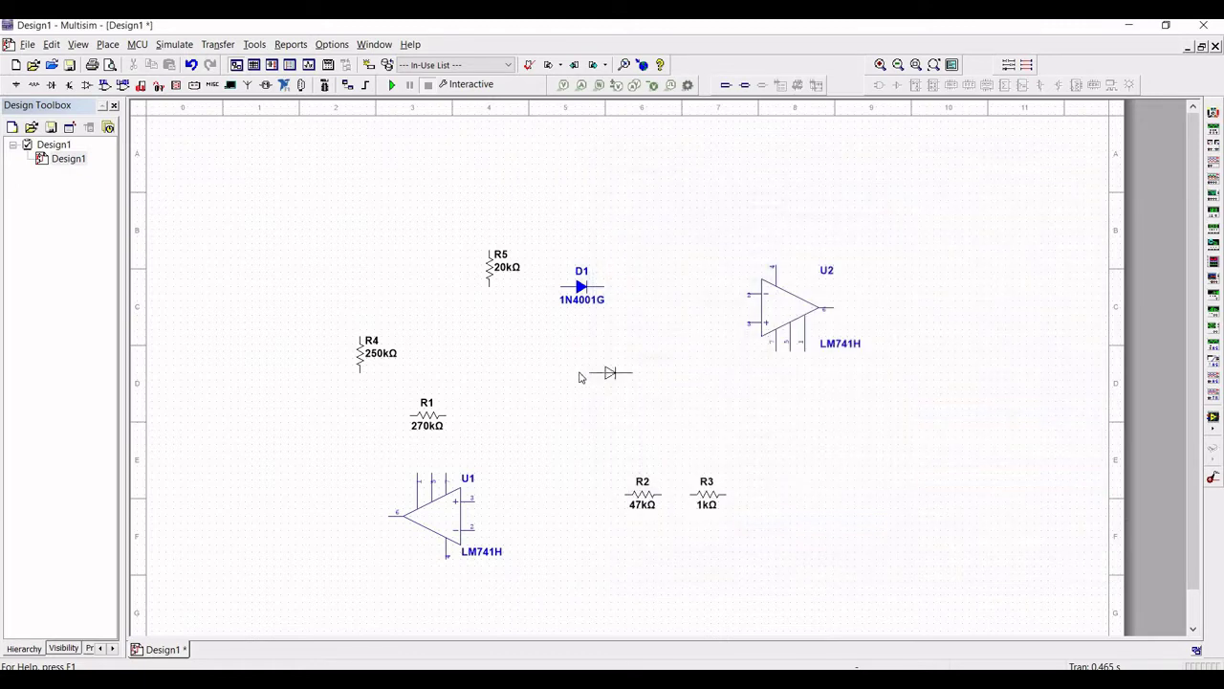
key(ctrl+r)
key(ctrl+r)
click(601, 344)
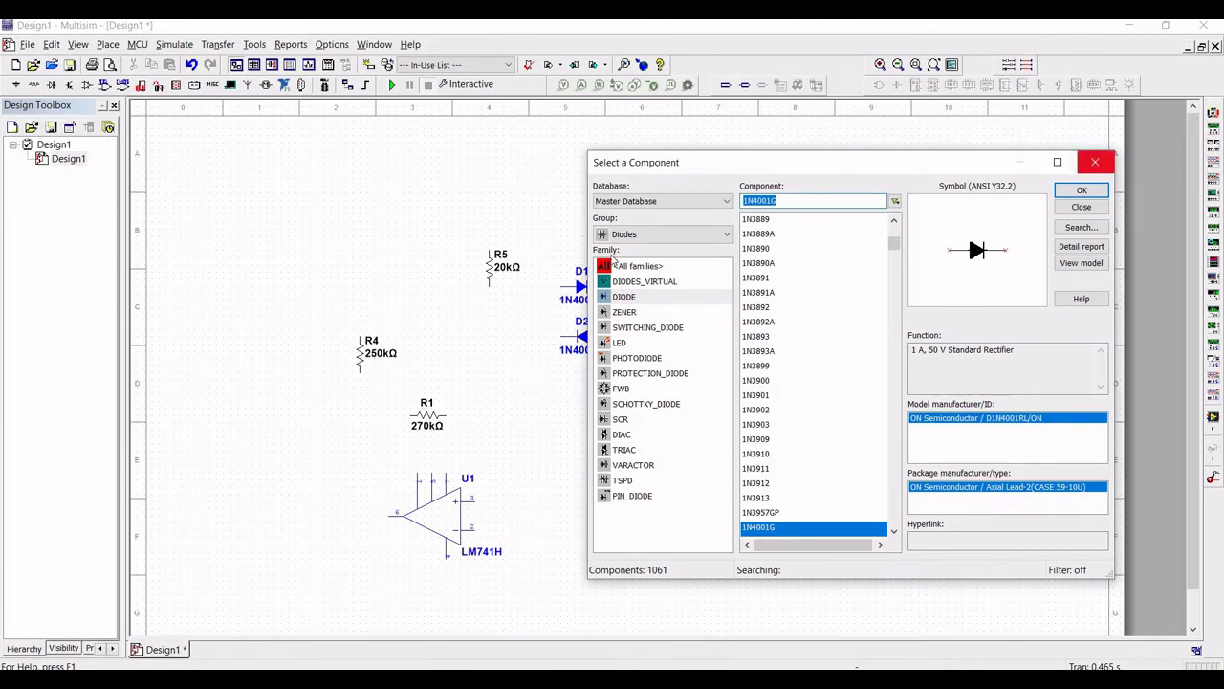
click(1095, 164)
Step: Move resistor R5 straight down so it sits level with the gap between diodes D1 and D2
click(489, 277)
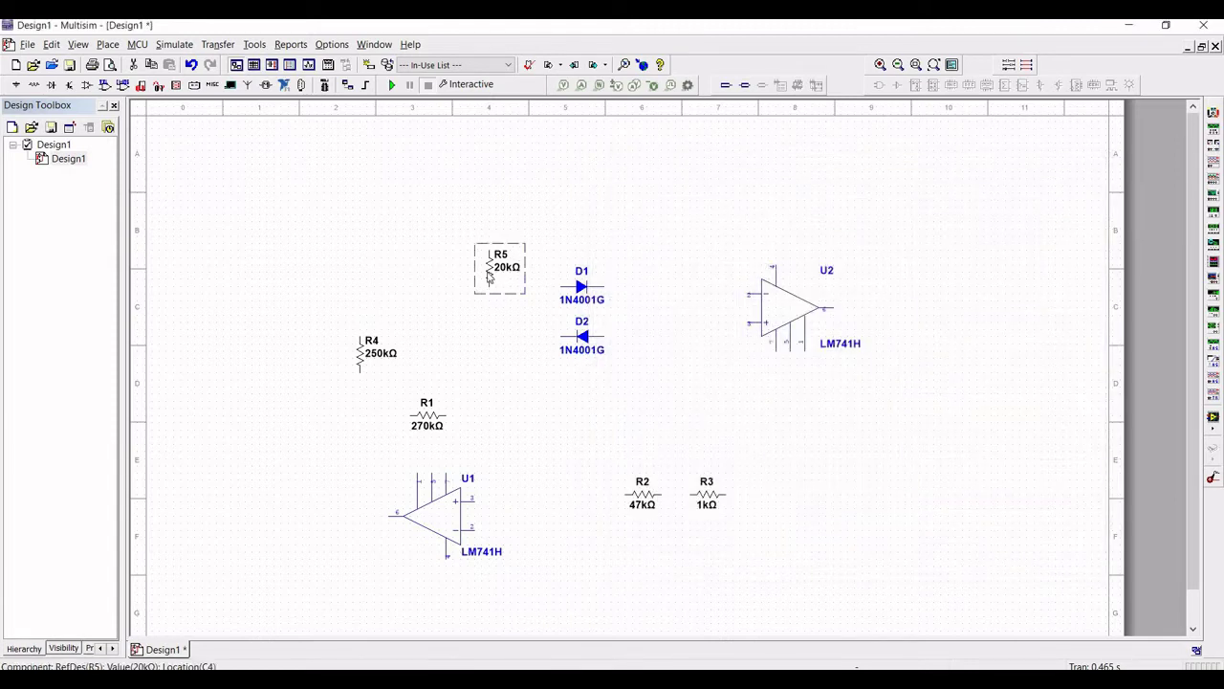
drag(489, 287, 489, 330)
click(226, 132)
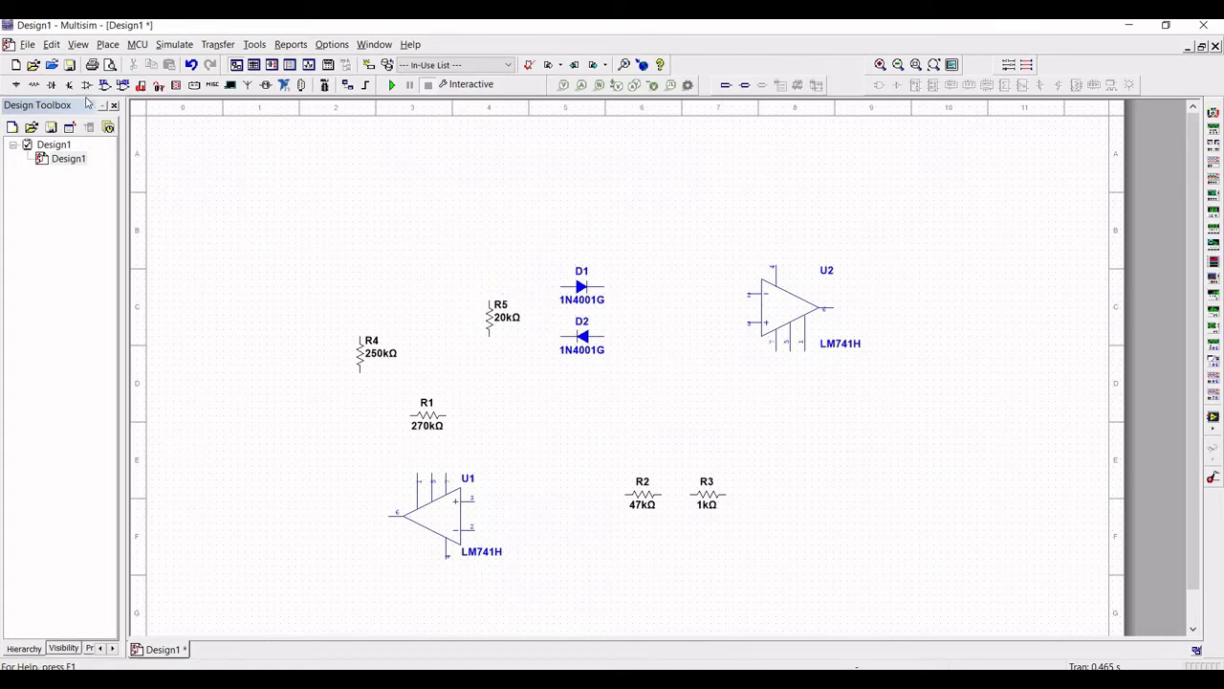
Step: Place two 6.8 kΩ resistors horizontally, one to the right of diode D1 and one to the right of diode D2
click(36, 86)
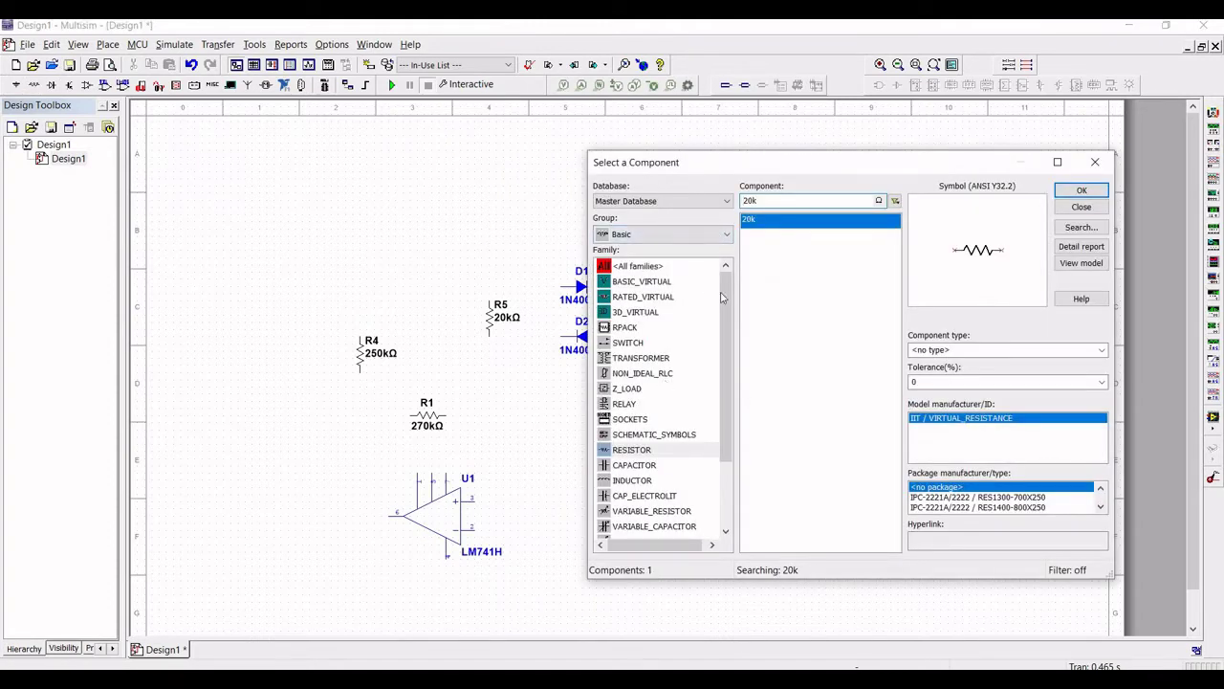
double_click(740, 205)
text(6.8)
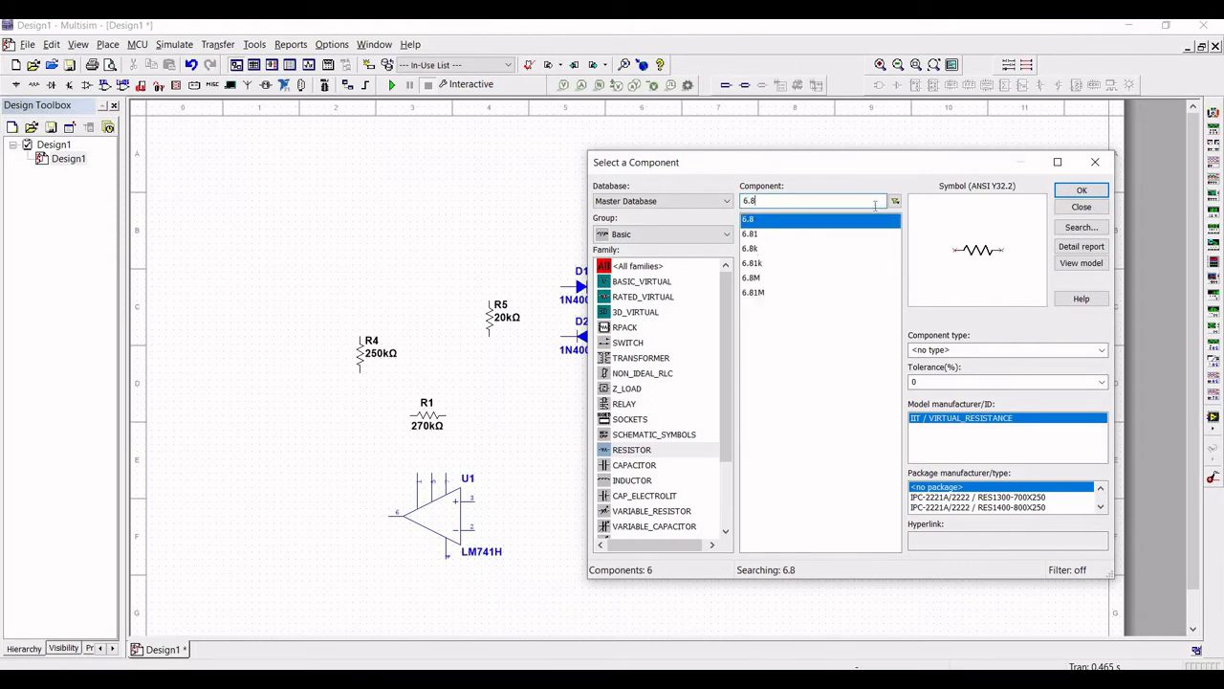
text(k)
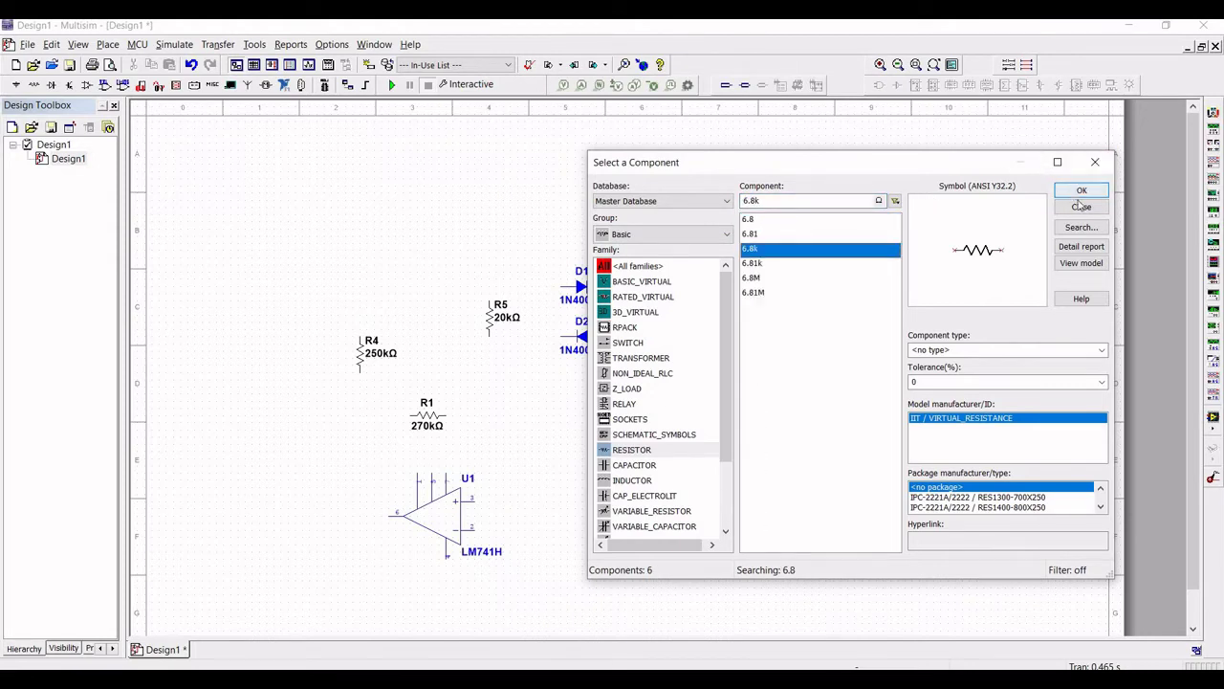
click(1080, 194)
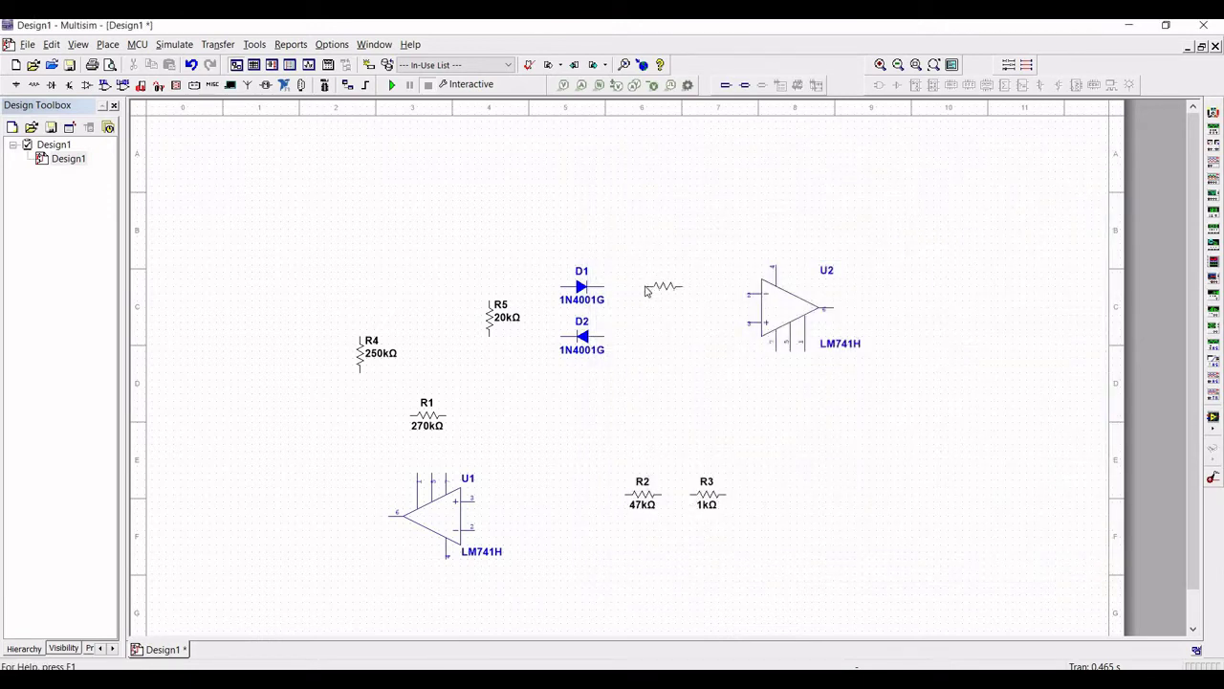
click(646, 290)
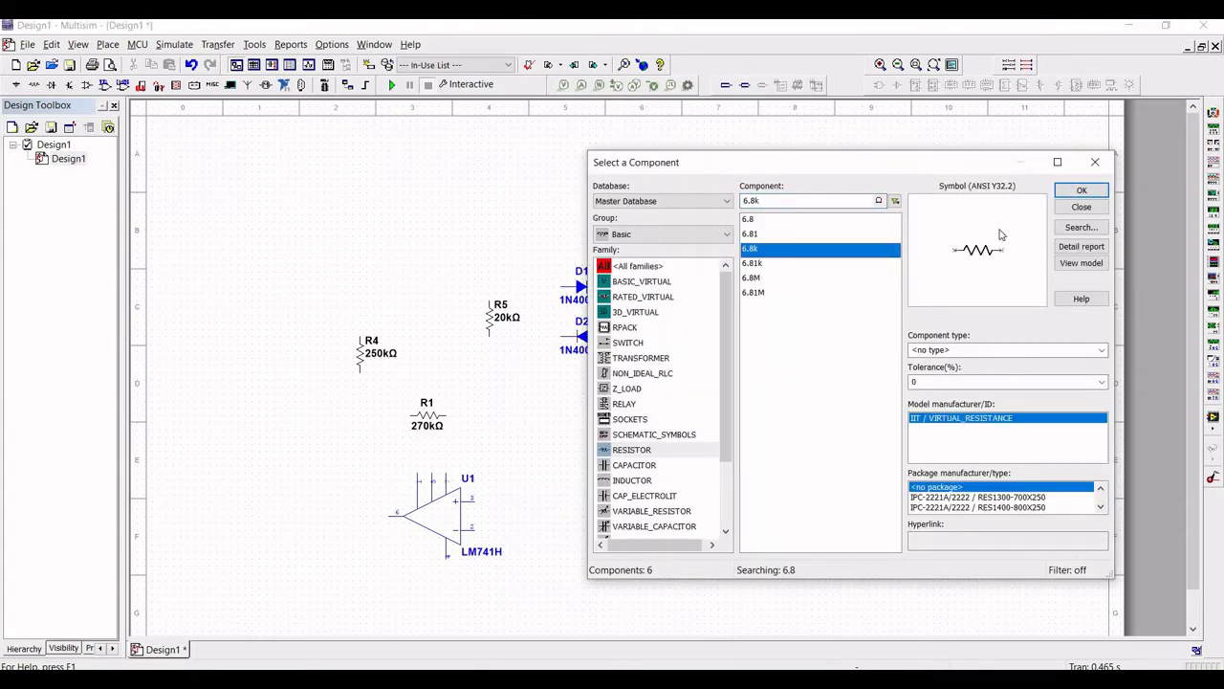
click(1081, 189)
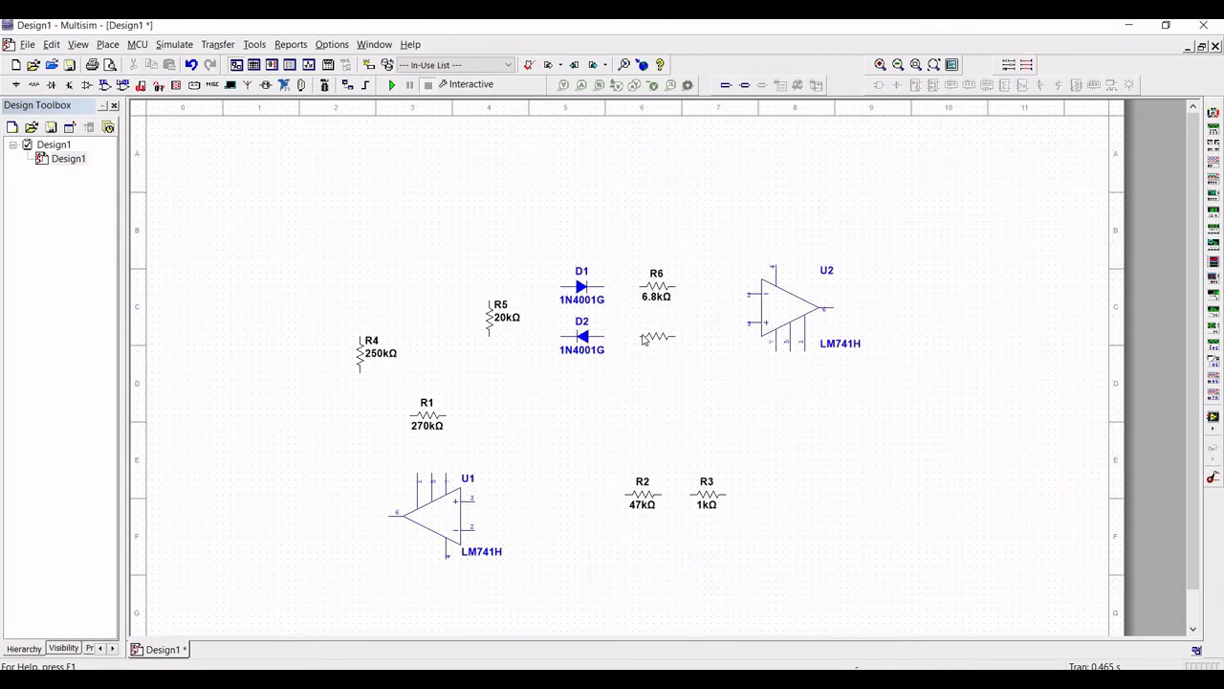
click(642, 339)
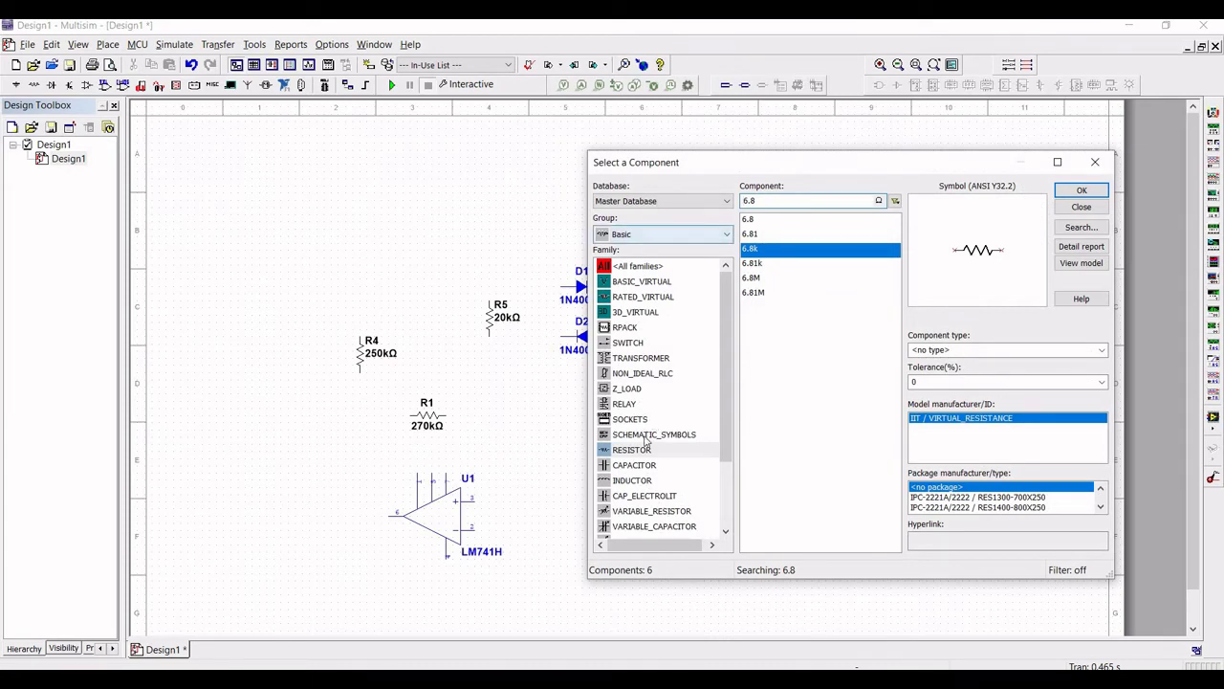
Step: Place a 0.043 µF capacitor horizontally just above op-amp U2
click(623, 466)
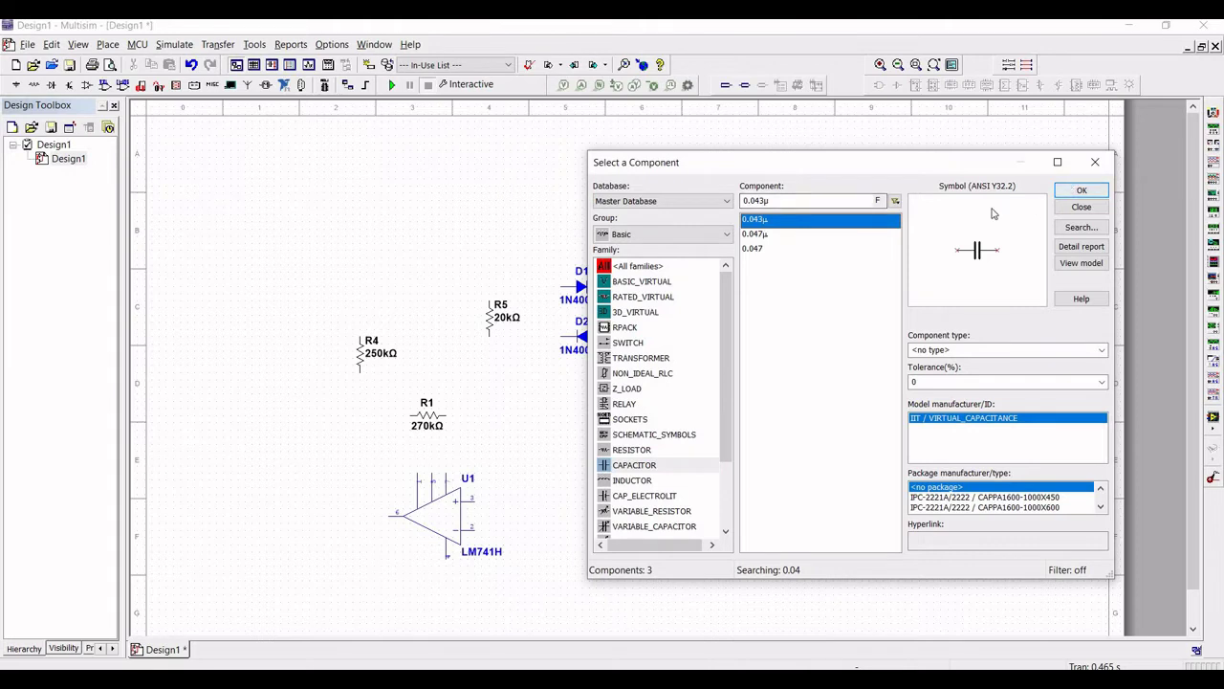
click(1069, 191)
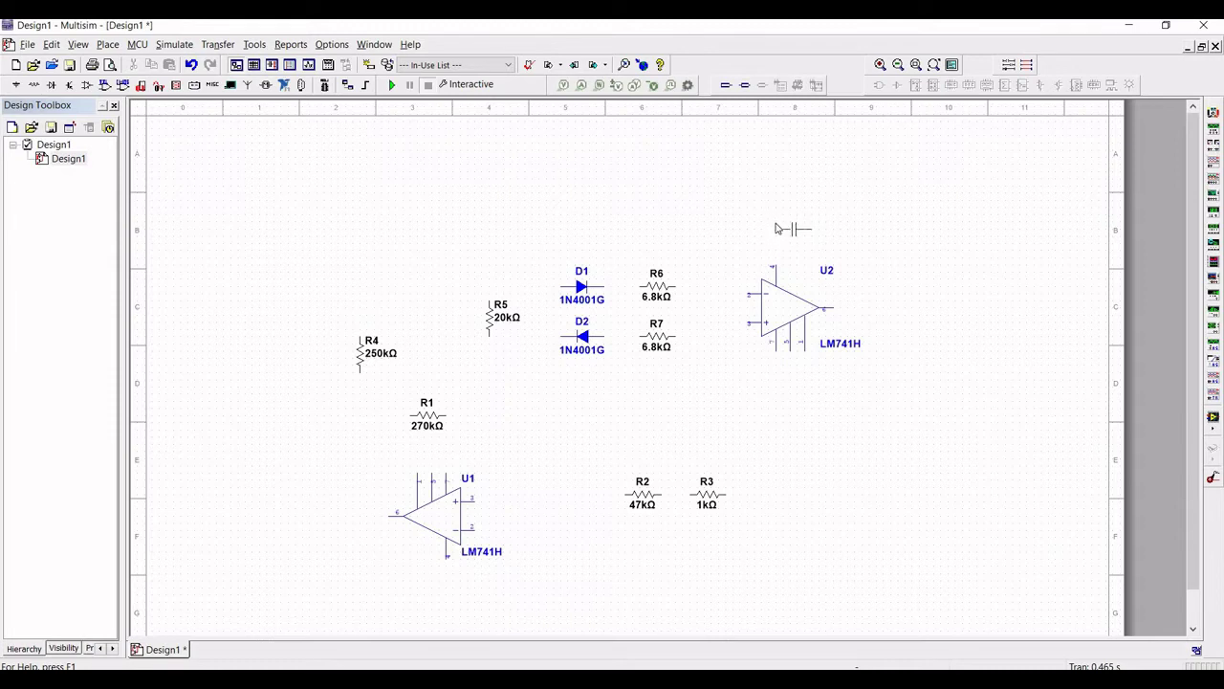
key(Escape)
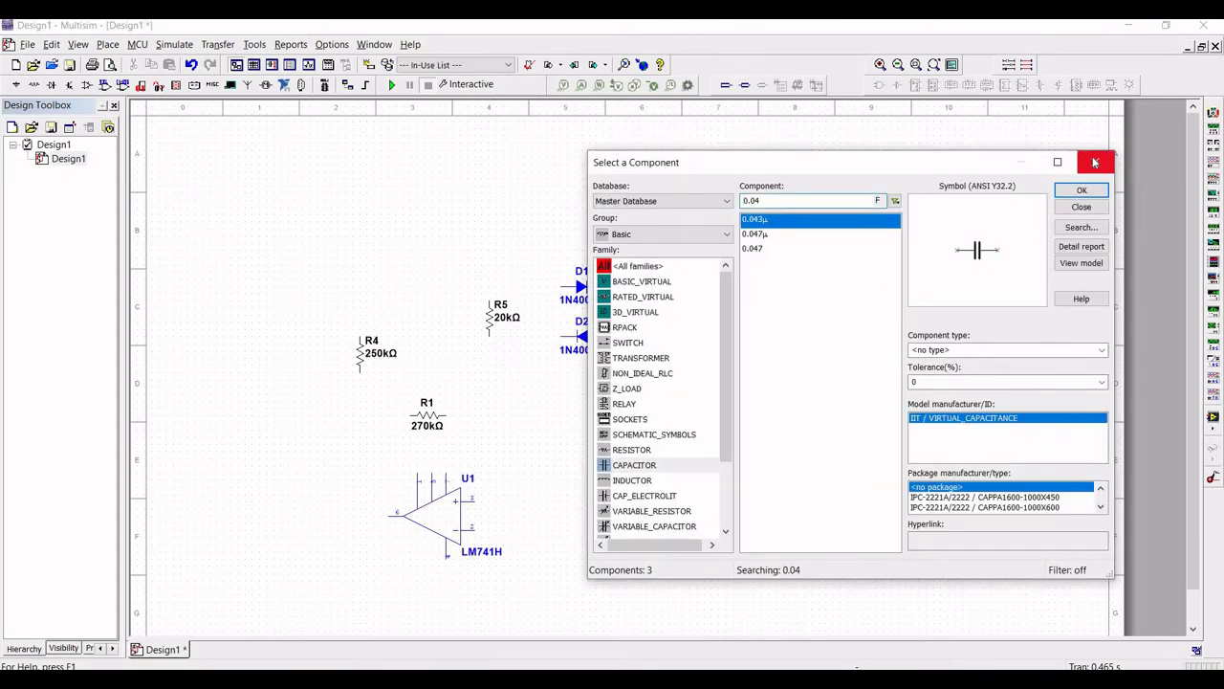
Step: Place one VDD supply pointing down below op-amp U2 and another on the upper supply pin of U1
click(622, 238)
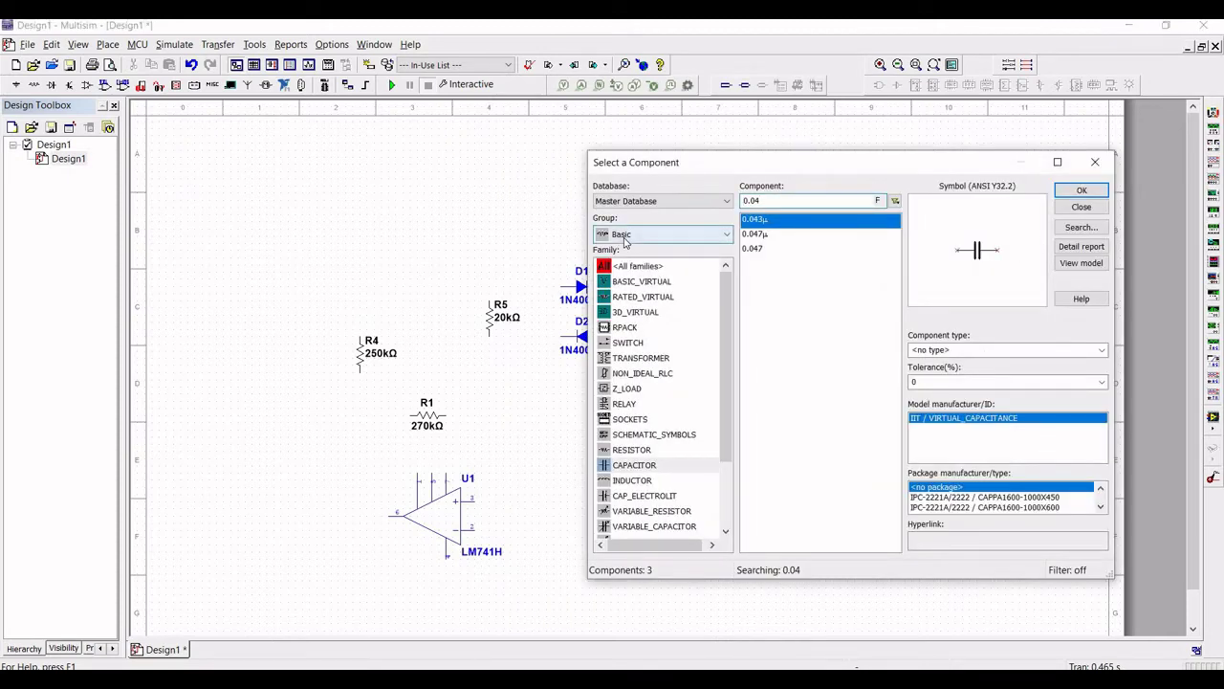
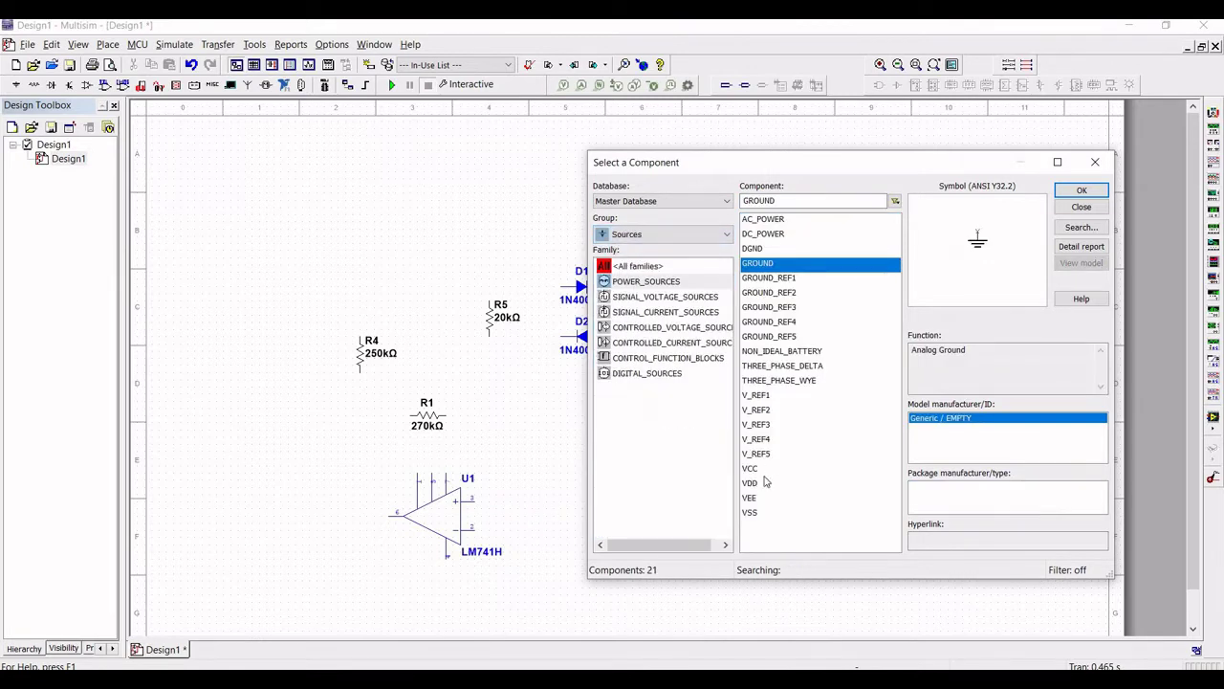
click(753, 484)
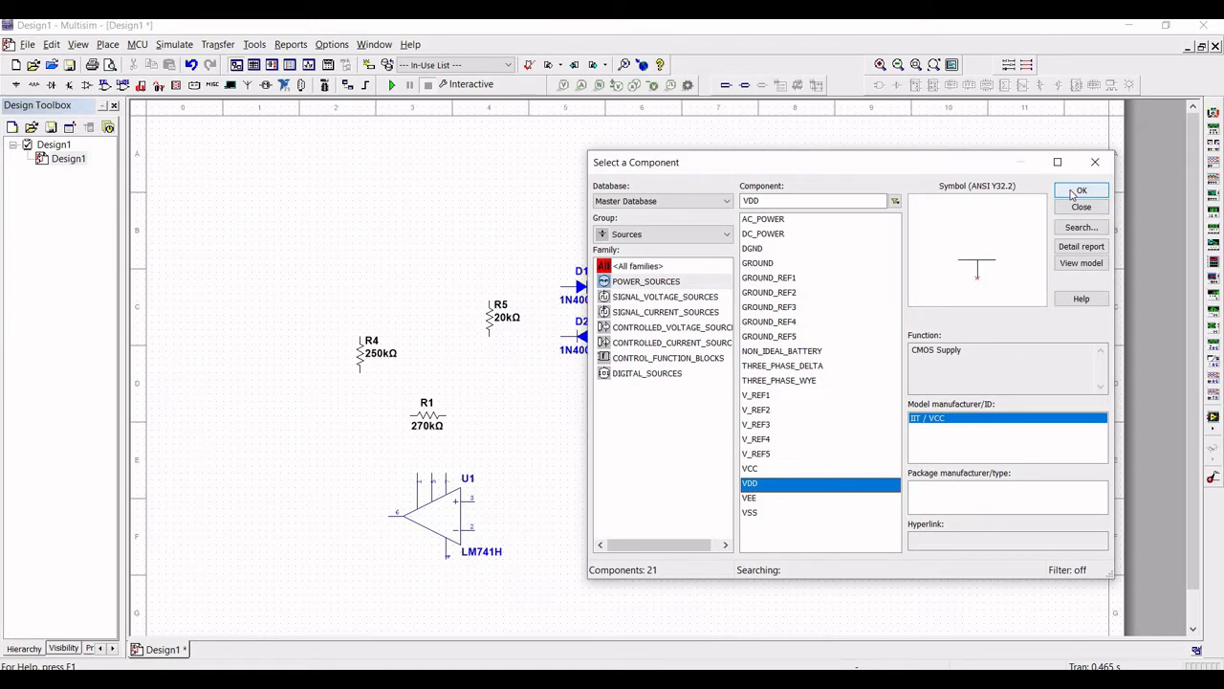
key(Return)
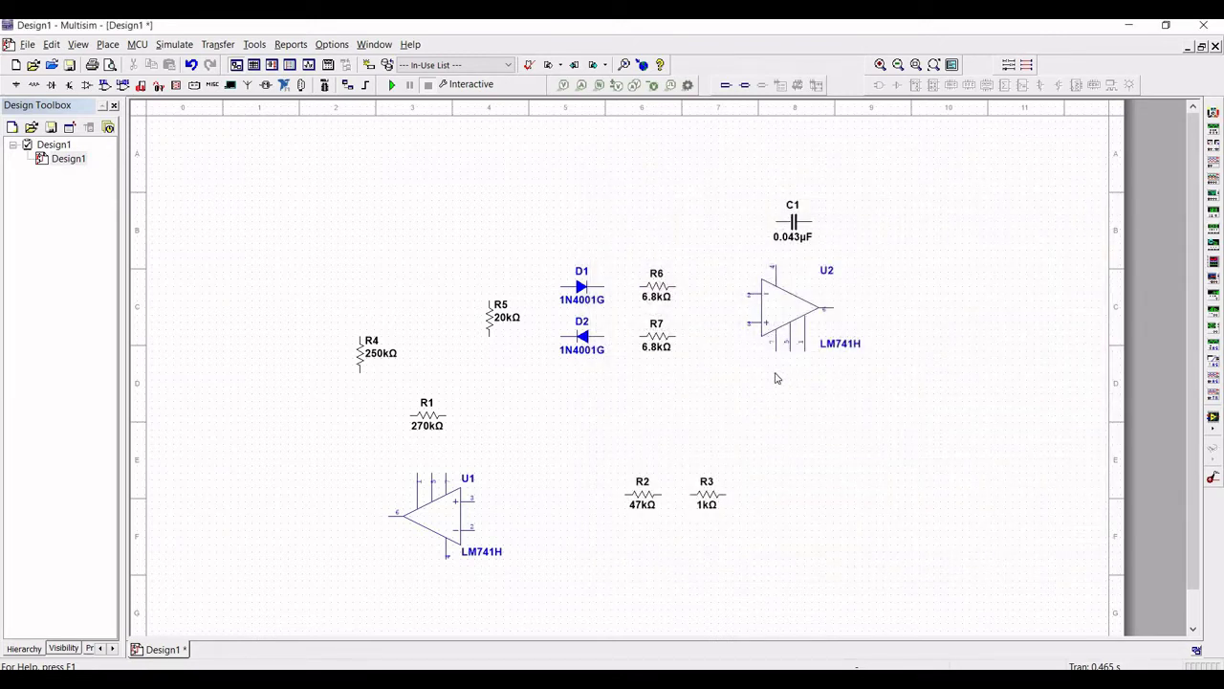
click(774, 378)
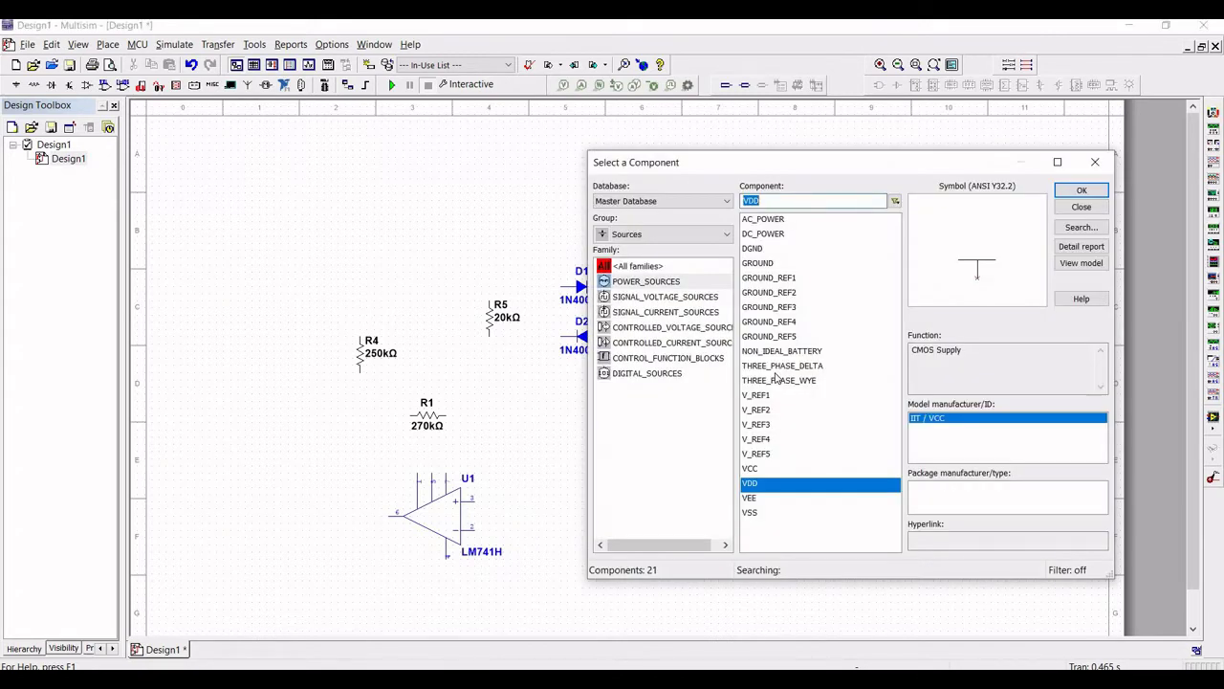
click(1092, 189)
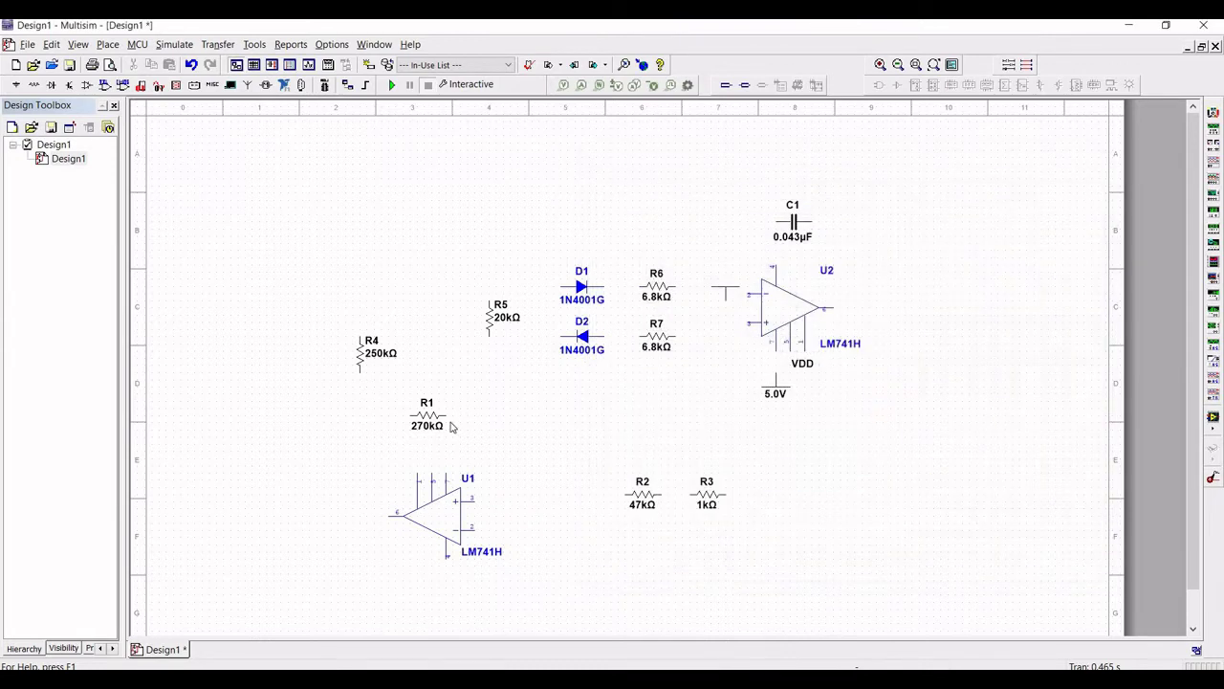
click(446, 472)
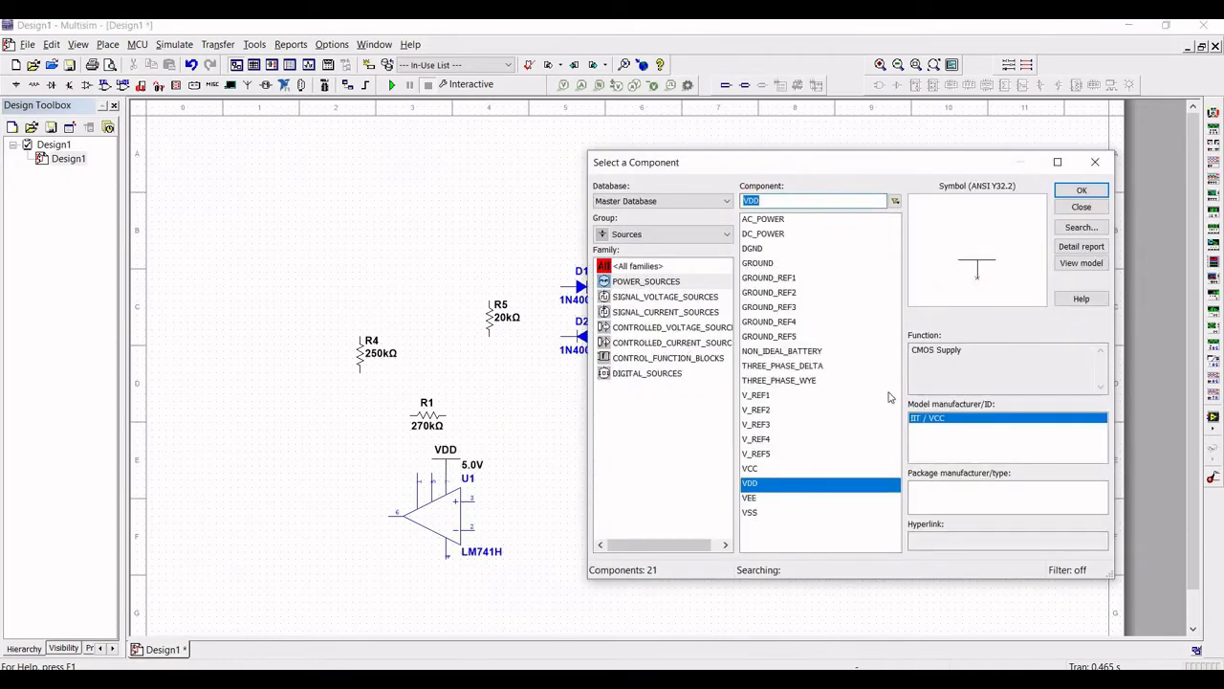
Step: Place VSS supplies on the lower supply pin of op-amp U1 and the upper supply pin of U2
click(753, 513)
key(Return)
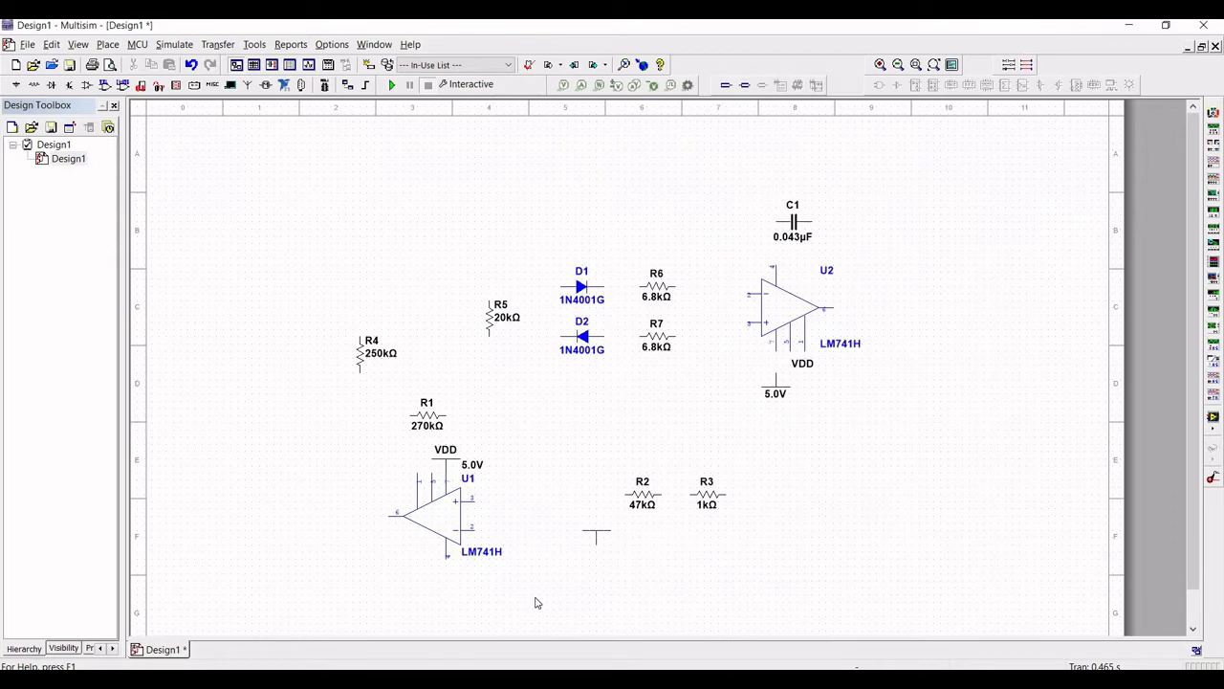
click(446, 565)
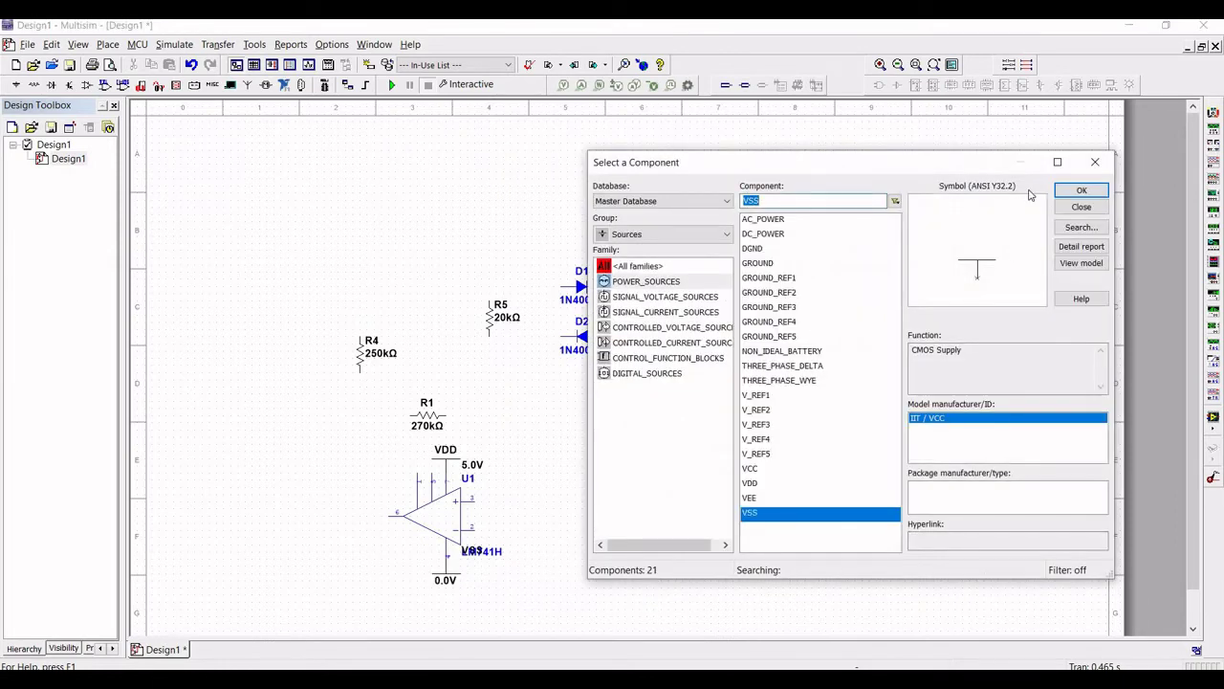
click(1069, 195)
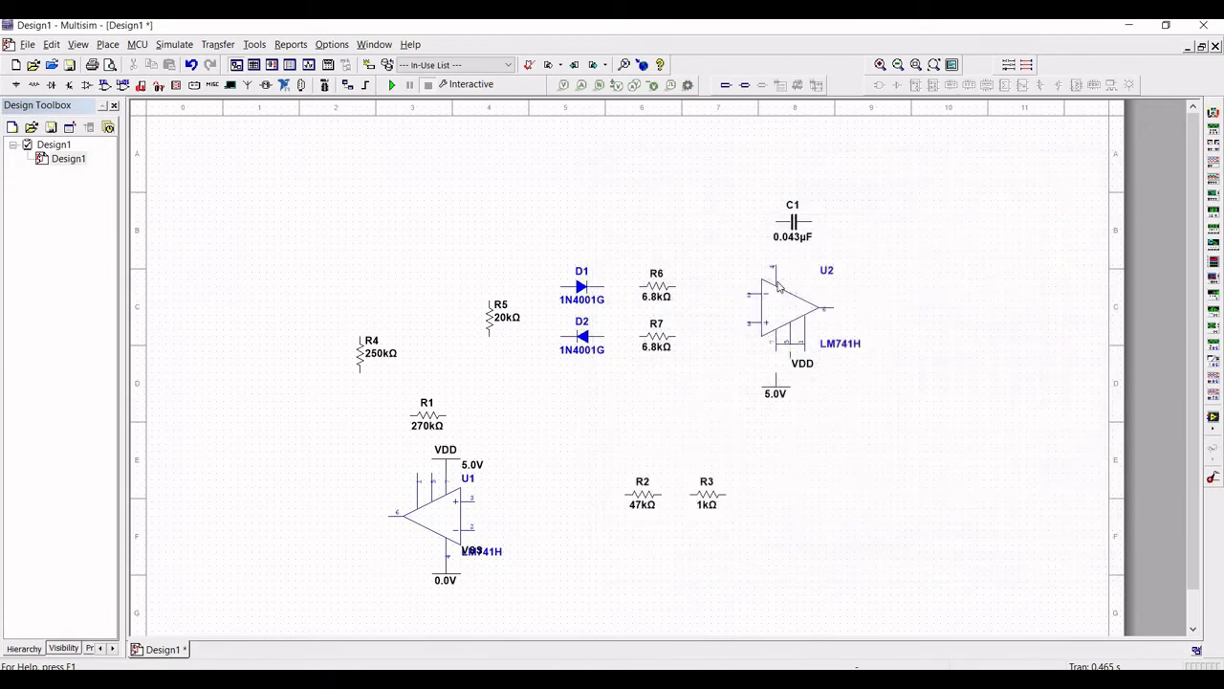
click(780, 270)
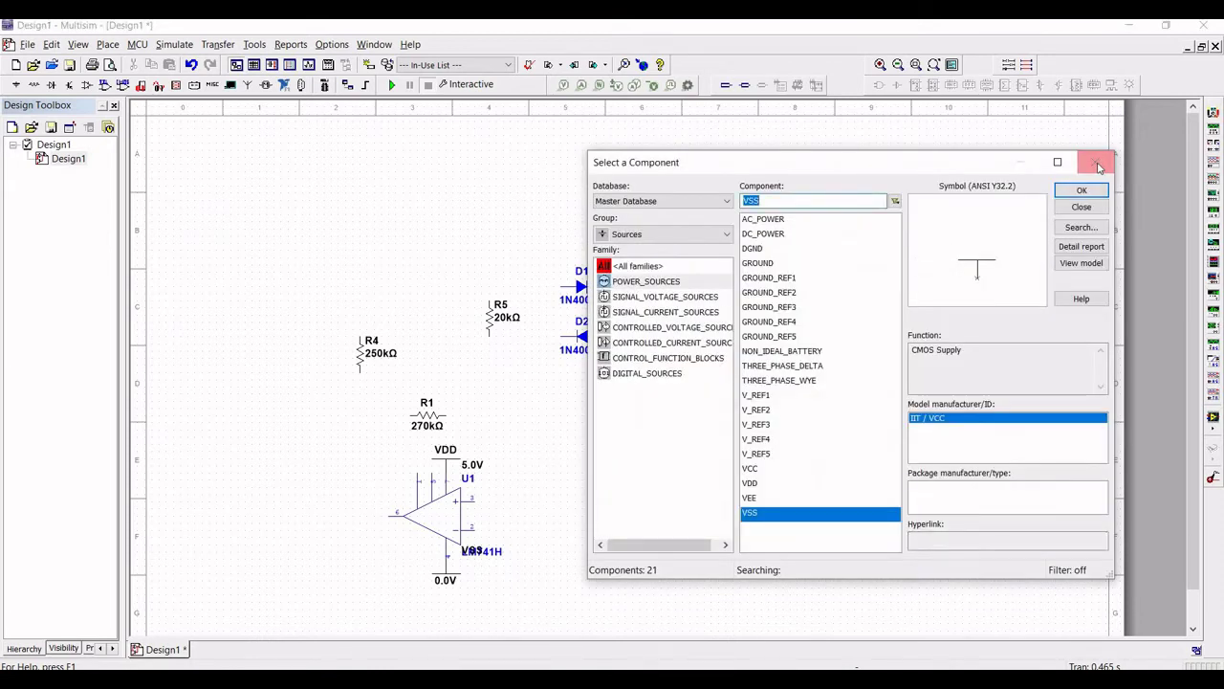
click(1098, 165)
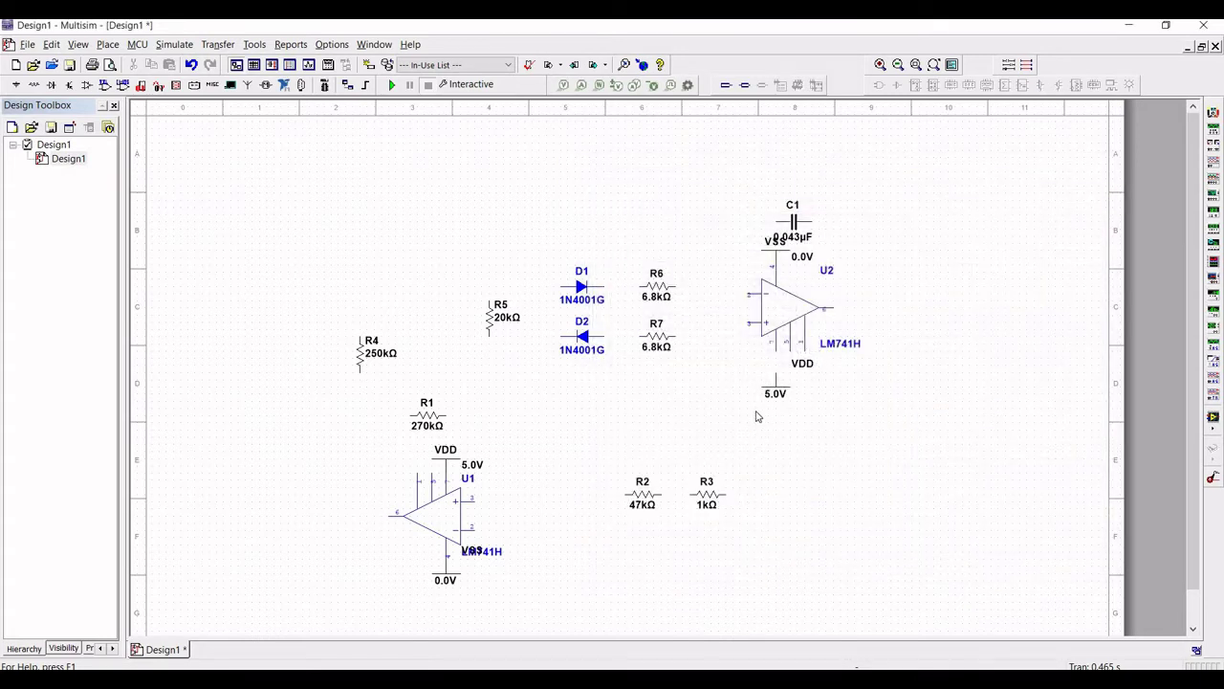
Step: Move the lower VDD supply up onto U2's supply pin and set the VDD voltage to 15 V
drag(774, 394, 775, 373)
double_click(775, 373)
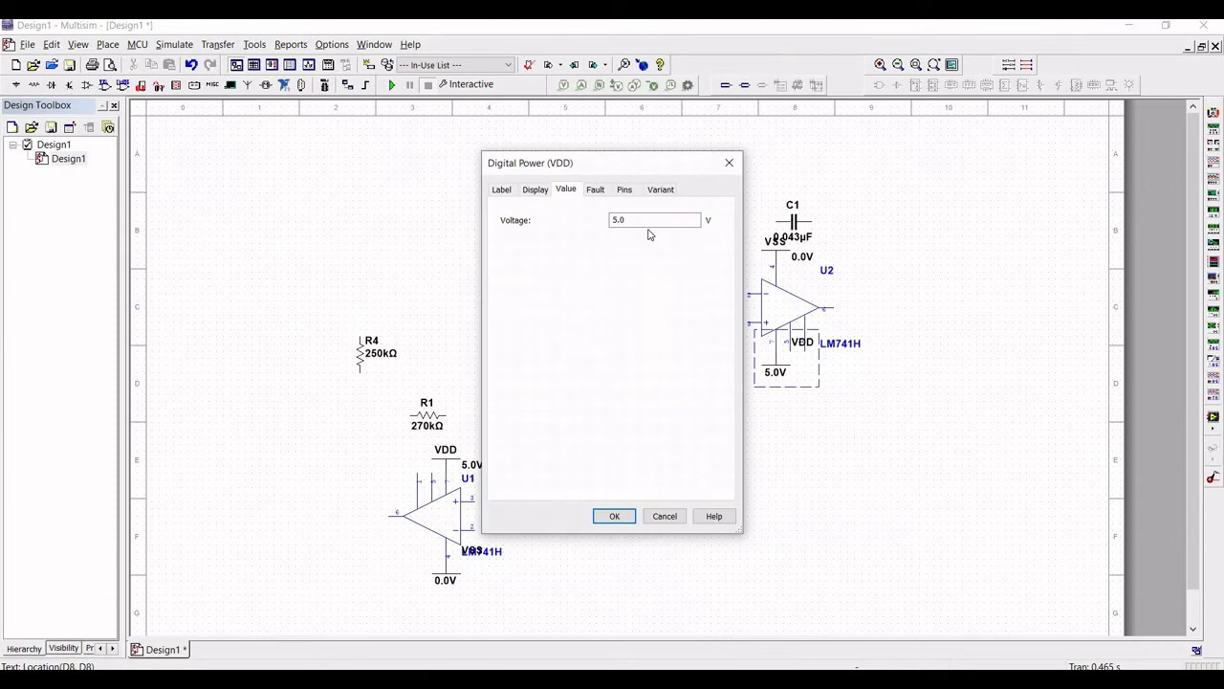
key(ctrl+a)
text(15)
click(615, 516)
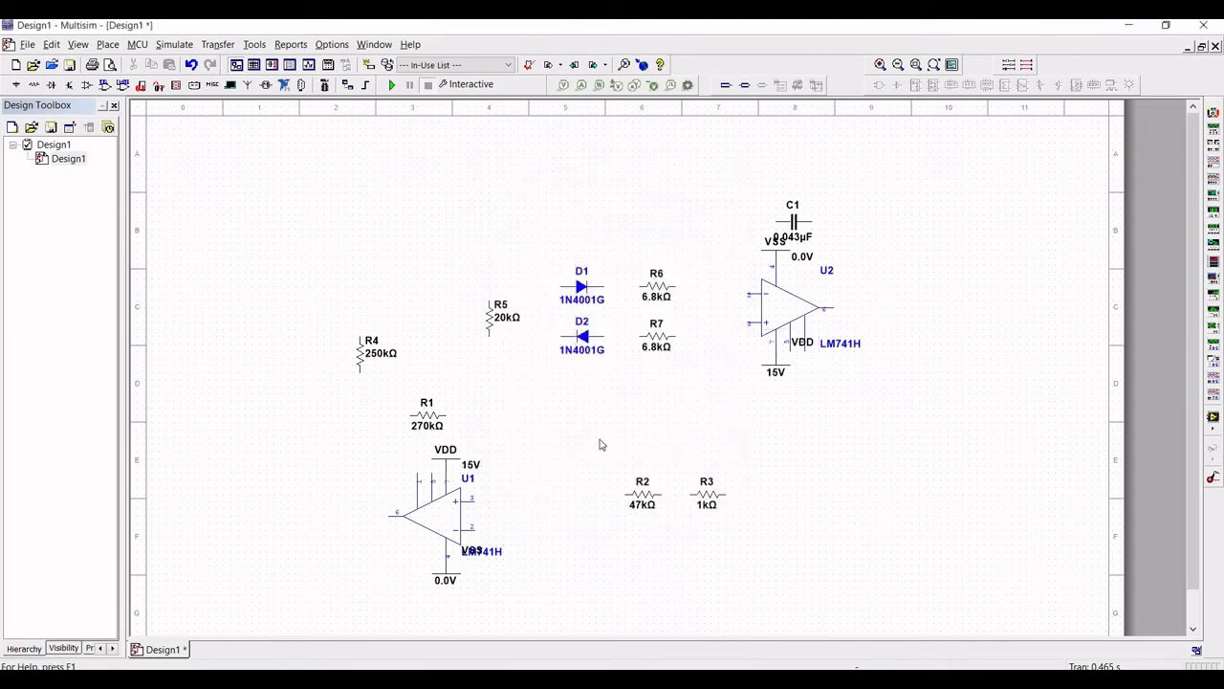
Step: Set the voltage of the VSS supply below op-amp U1 to -15 V
double_click(450, 575)
click(635, 222)
key(ctrl+a)
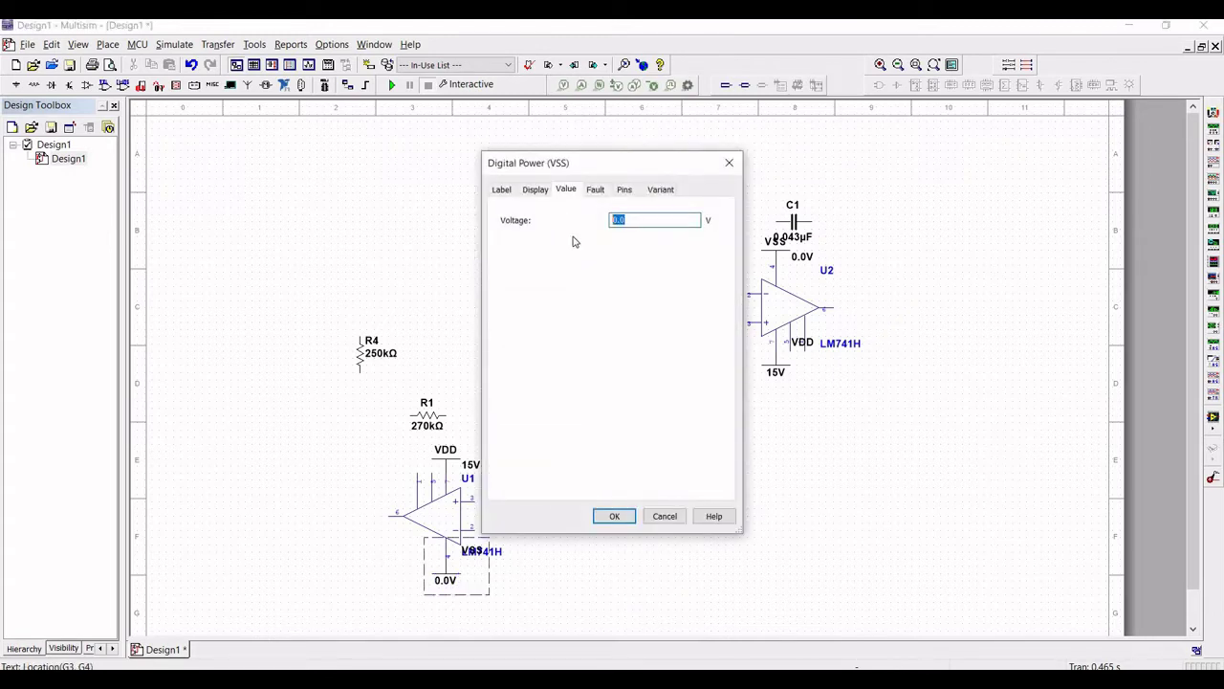
text(-15)
click(615, 517)
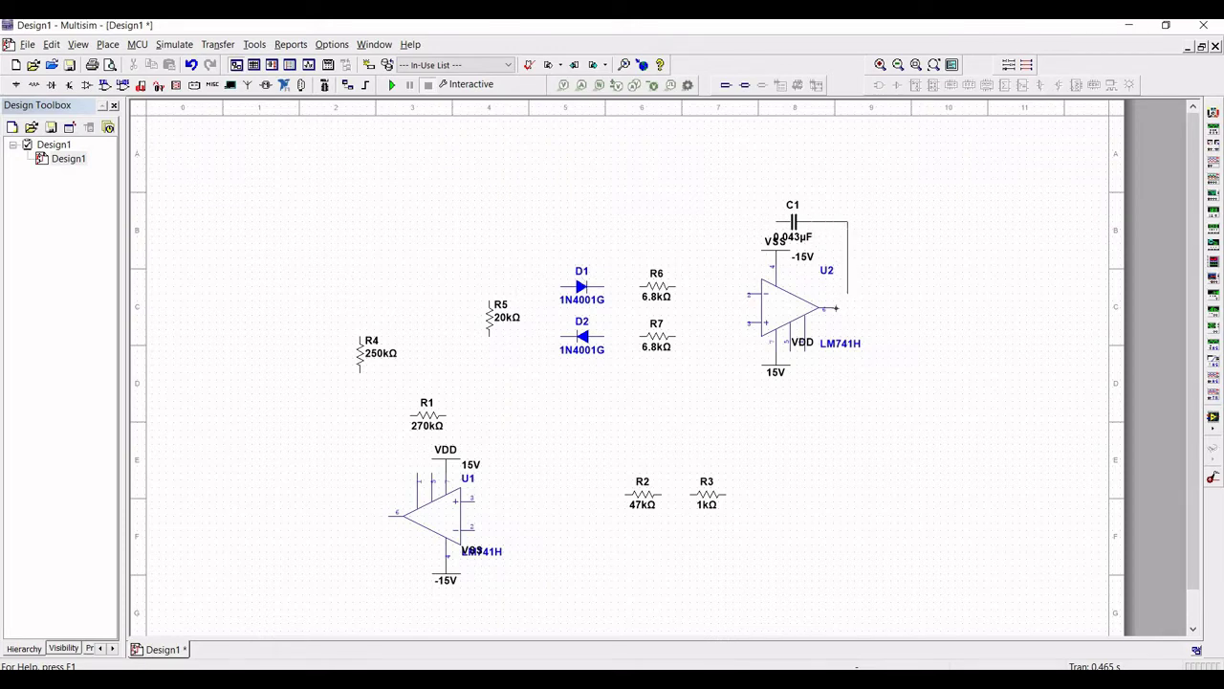
Step: Wire C1's right end to U2's output and connect that output through R3 and R2 to U1's non-inverting input
click(828, 308)
click(827, 313)
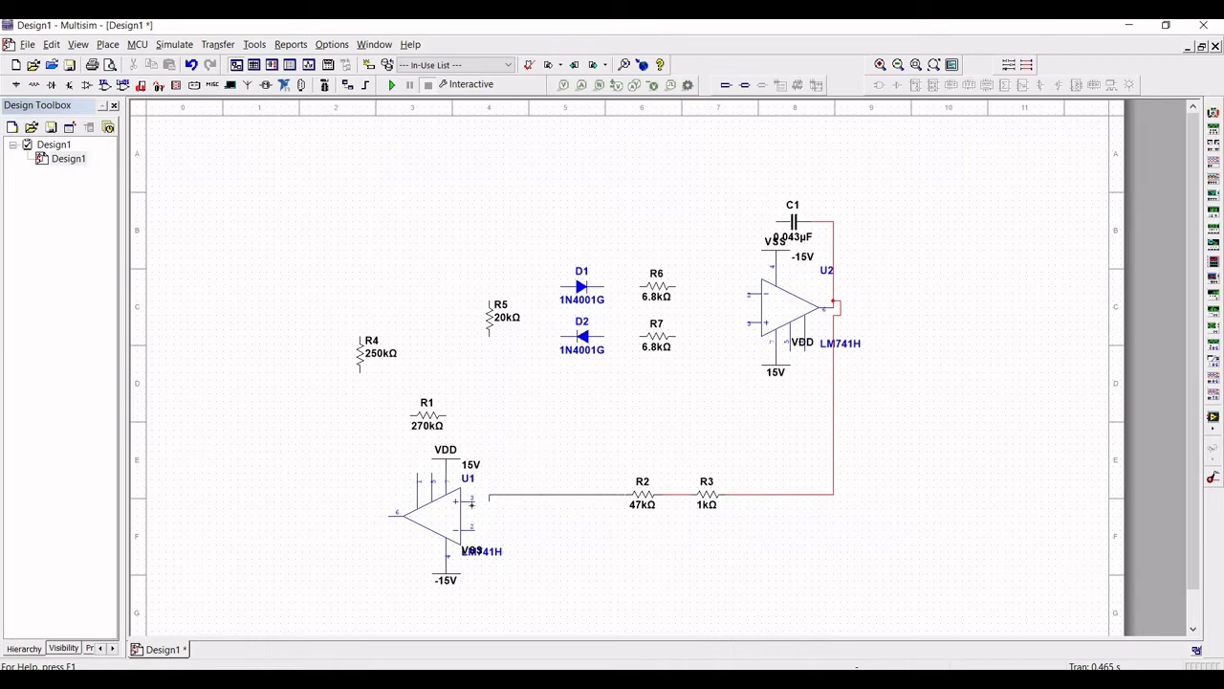
click(472, 498)
Step: Wire R1 between U1's non-inverting input and its output, and join R4's lower end to that output node
click(523, 495)
click(398, 513)
click(361, 415)
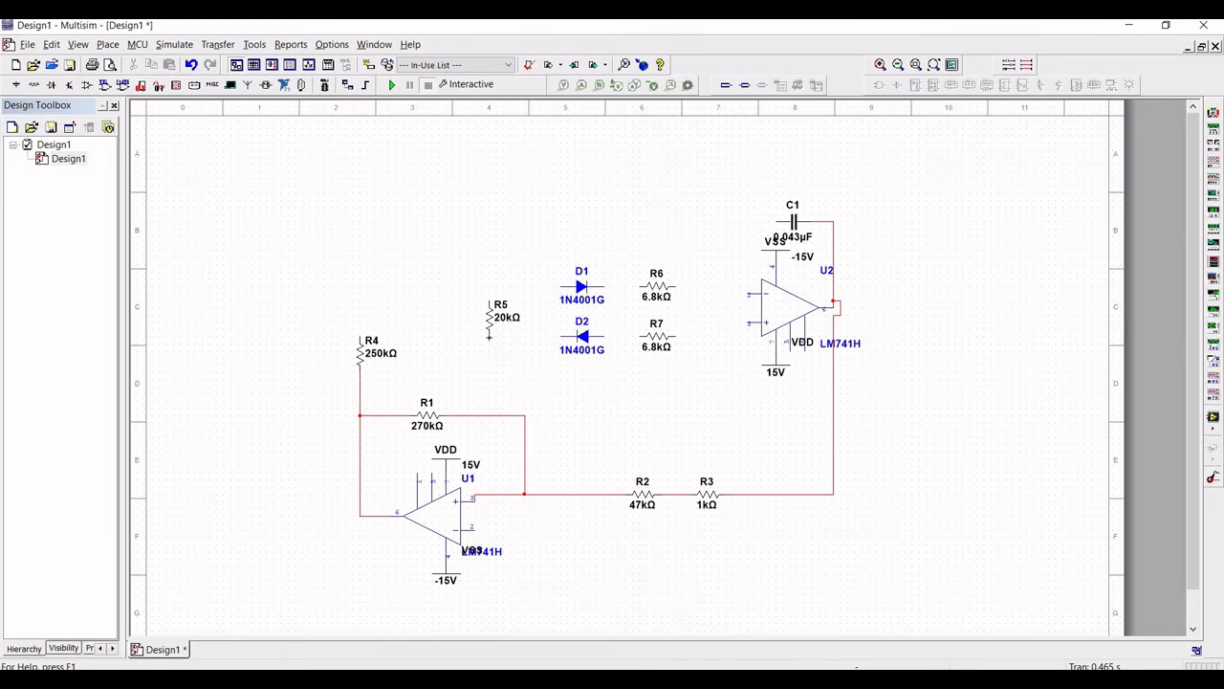
Step: Wire R5's lower end through D2 and R7 to U2's inverting input, and join R6's right end to the same node
click(562, 336)
click(603, 335)
click(641, 337)
click(675, 337)
click(748, 299)
click(709, 302)
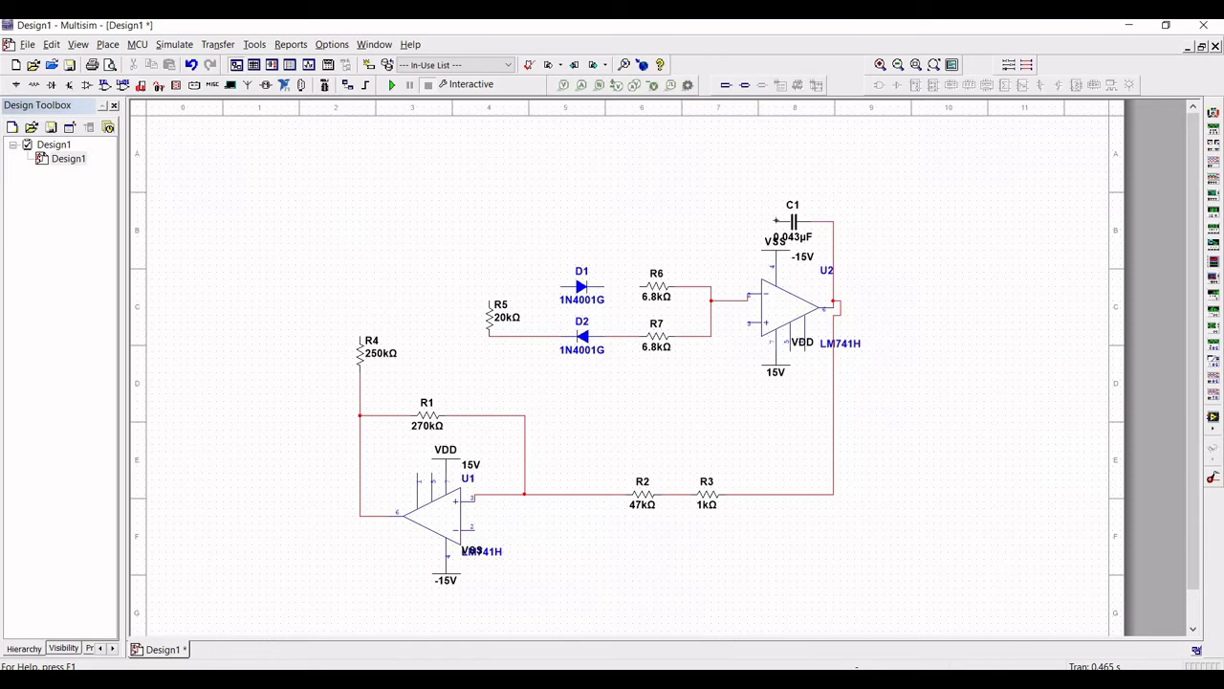
Step: Connect C1's left end to the R6 node, and wire R6 through D1 to the upper ends of R5 and R4
click(779, 222)
click(711, 285)
click(587, 286)
click(493, 299)
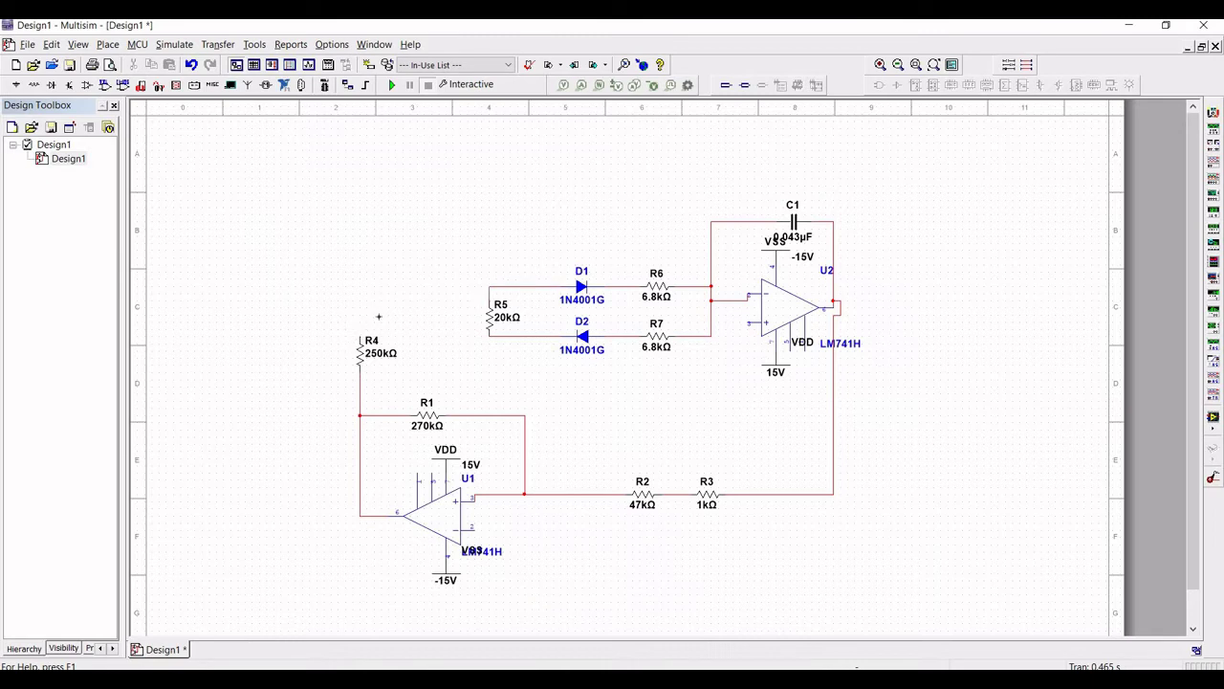
click(488, 294)
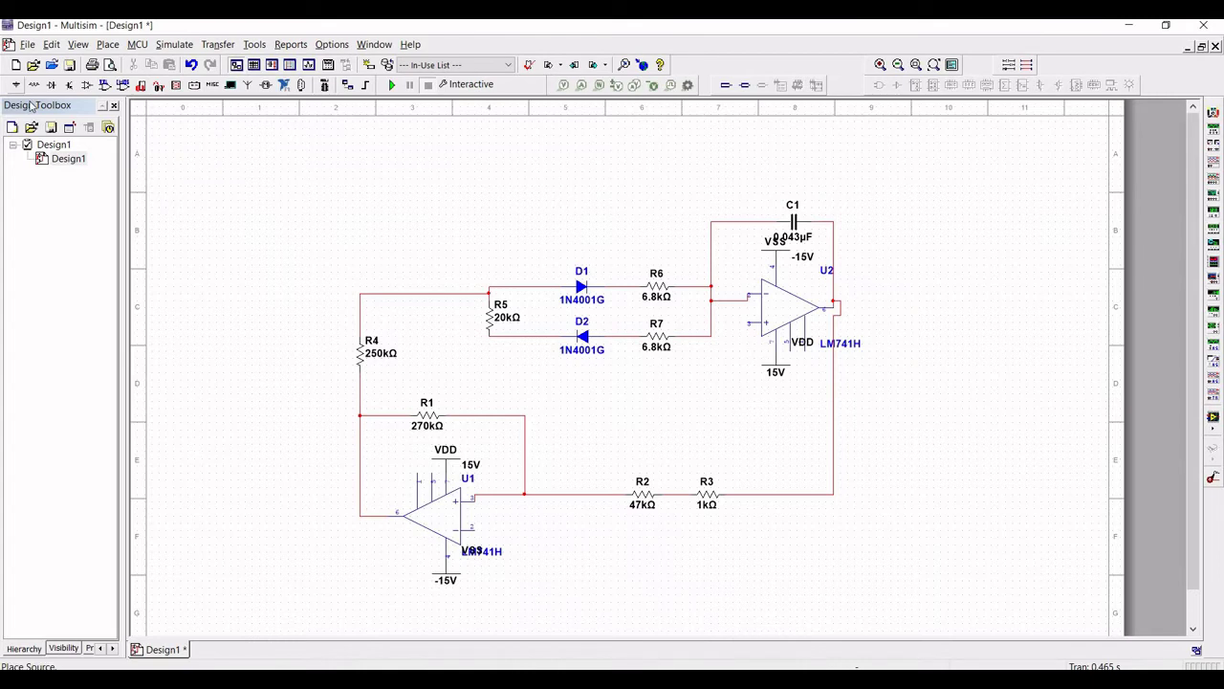
Step: Place one GROUND symbol below U2's non-inverting input and another beside U1's inverting input
key(ctrl+w)
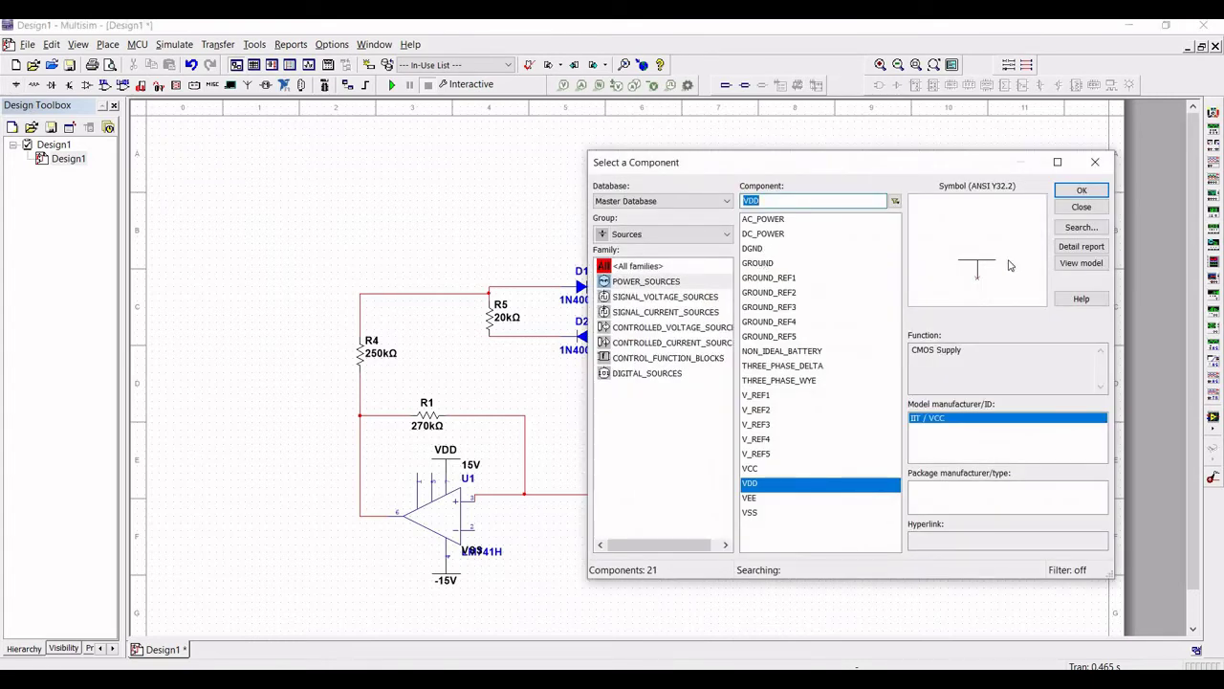
text(GROUND)
click(1080, 191)
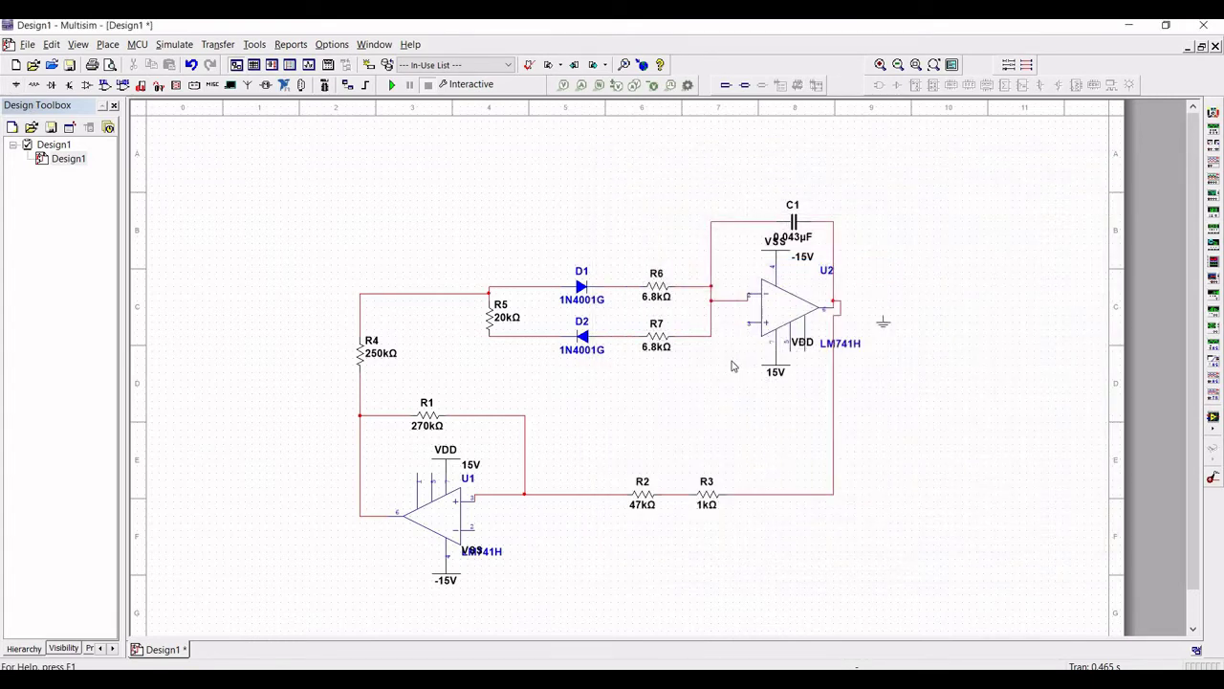
key(Escape)
key(ctrl+w)
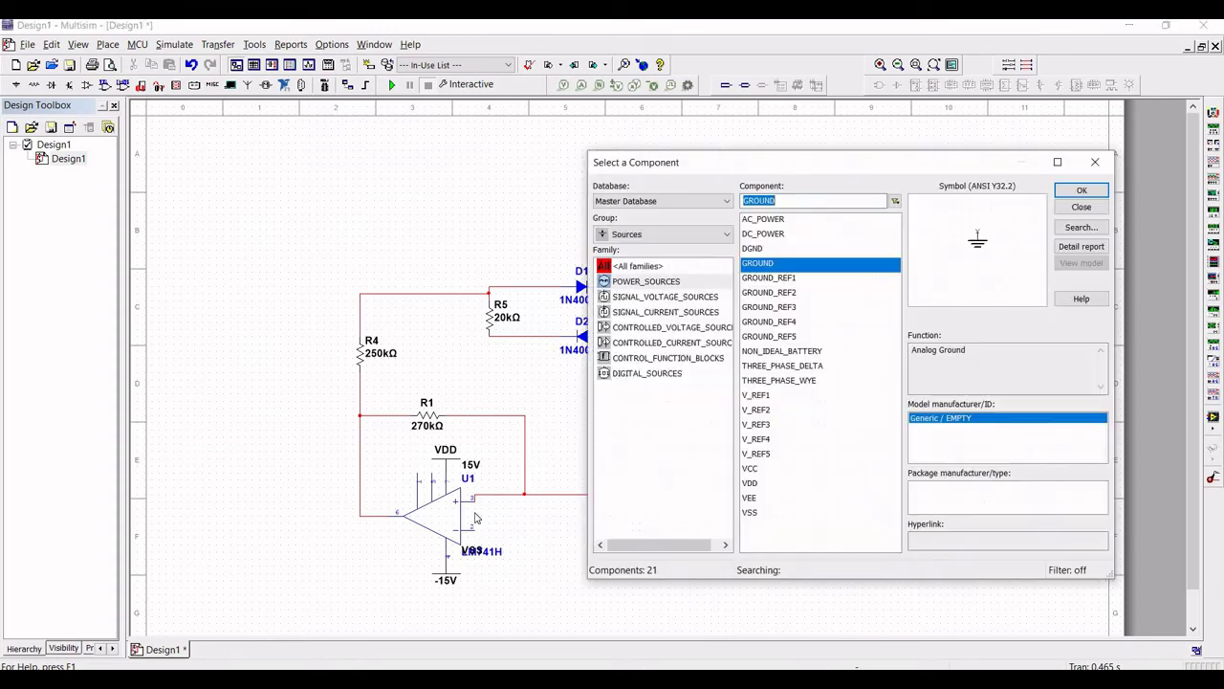
click(1078, 192)
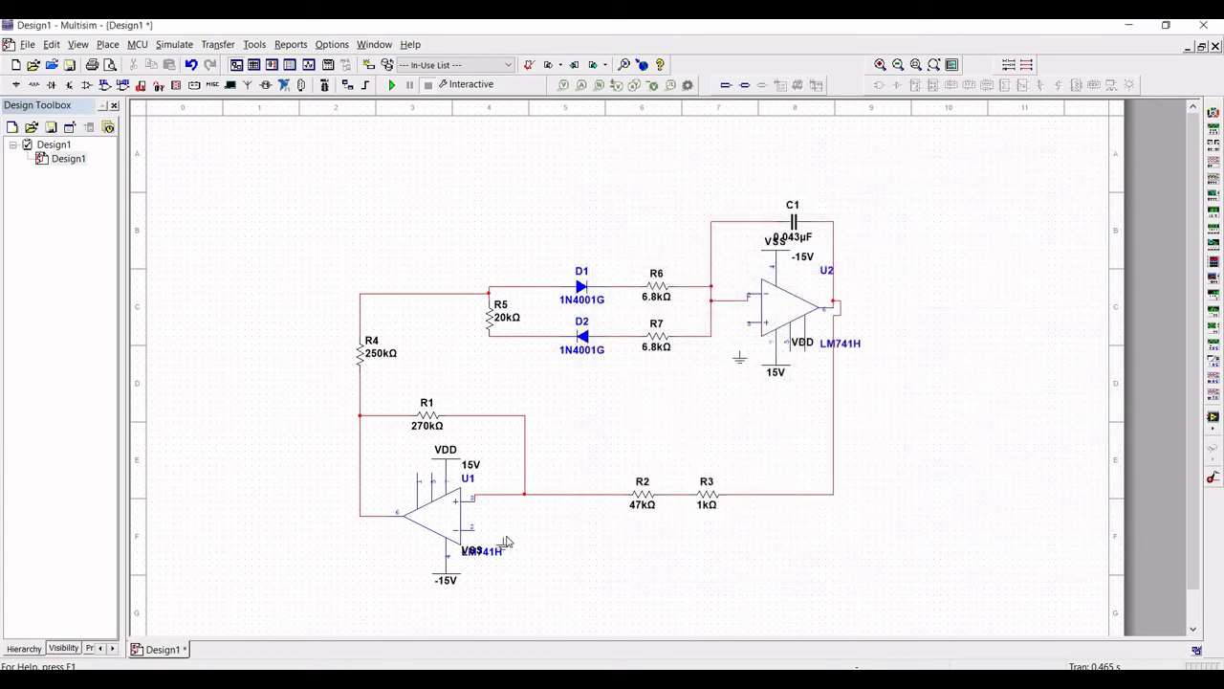
click(517, 538)
click(1096, 160)
Step: Wire the two grounds to U2's non-inverting input and U1's inverting input
click(739, 352)
click(749, 324)
click(517, 531)
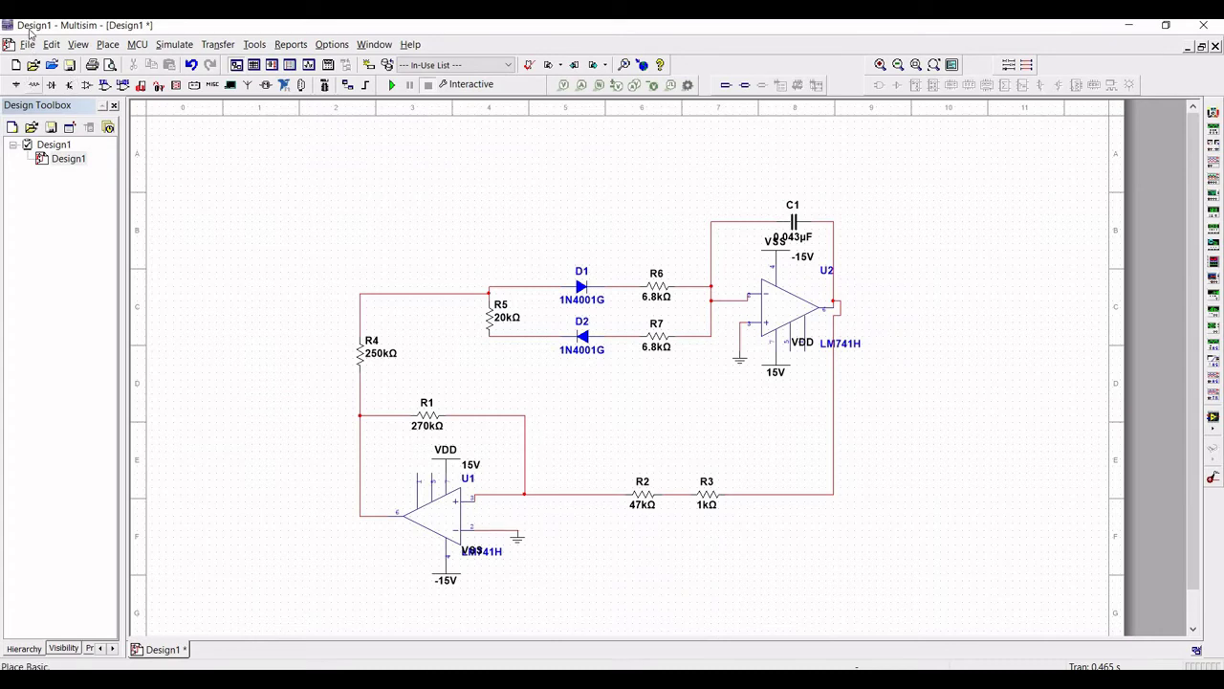
Step: Place a two-channel oscilloscope to the right of U2 and wire its channel A to U2's output
click(175, 44)
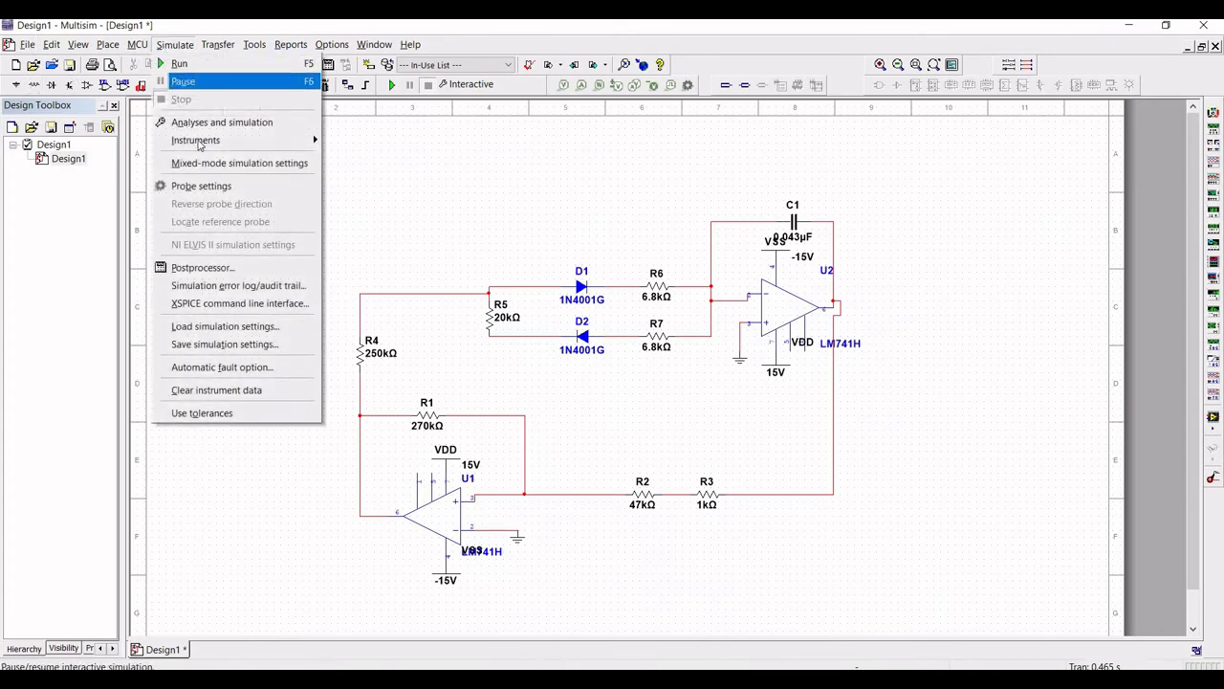
mouse_move(198, 142)
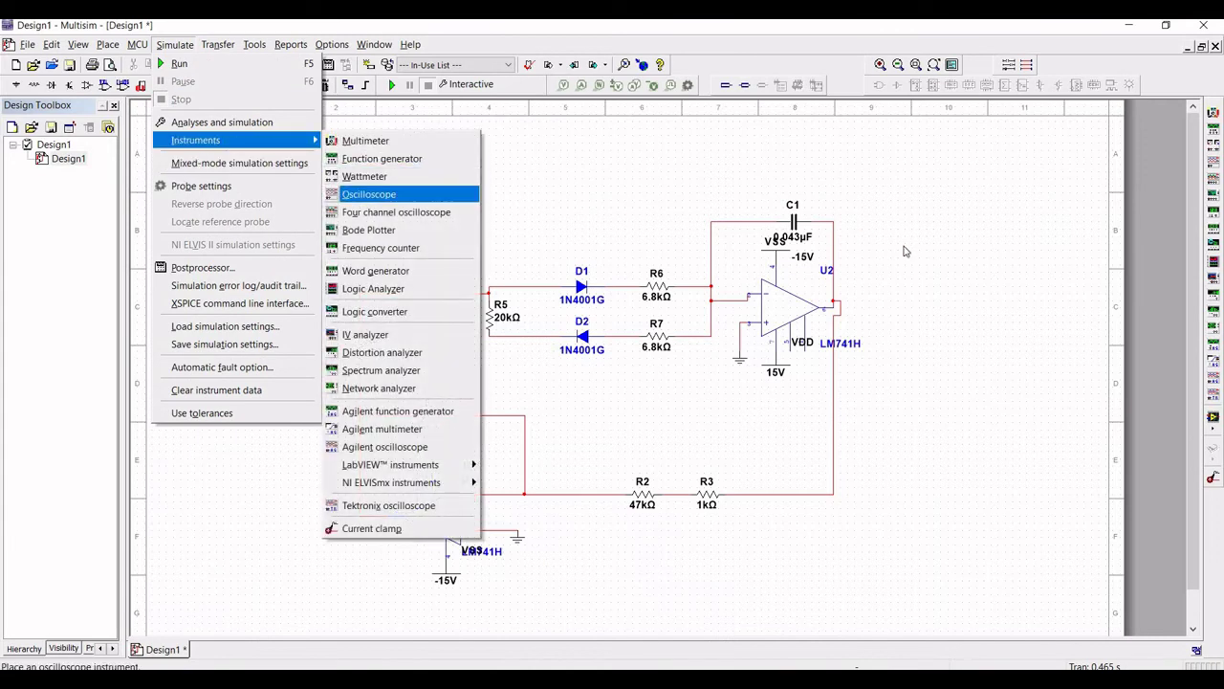
key(Return)
key(Escape)
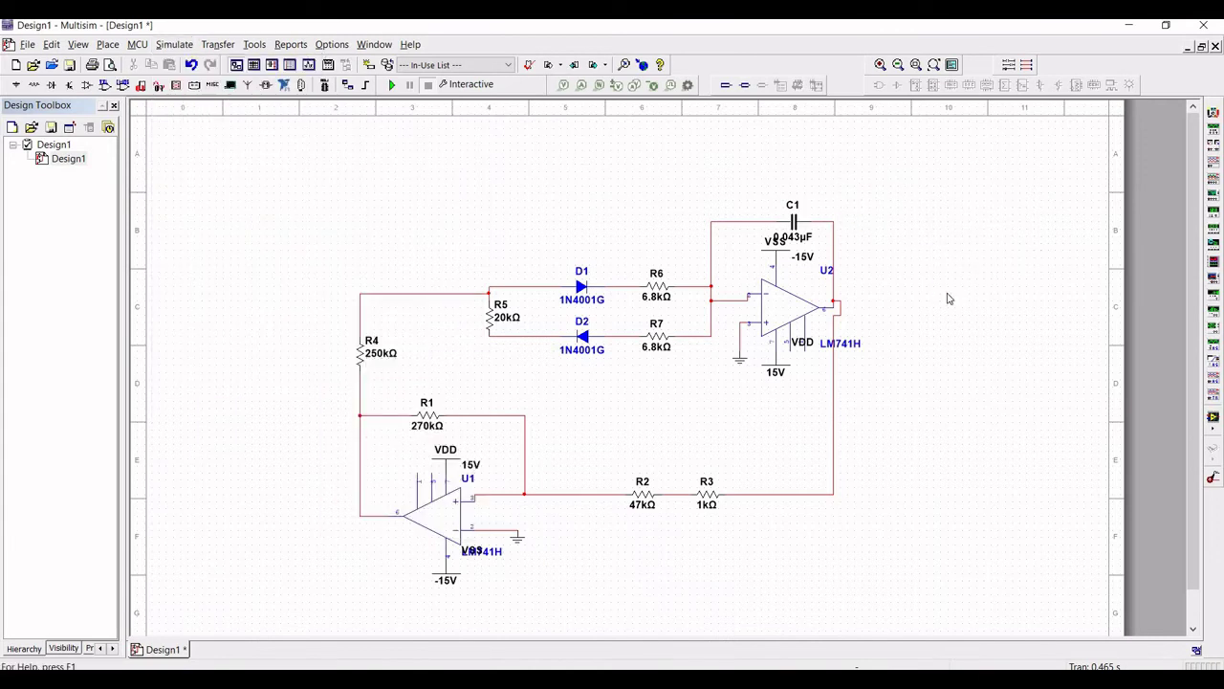
click(944, 297)
click(840, 309)
click(941, 276)
Step: Attach grounds to the negative terminals of oscilloscope channels A and B, and wire channel B to U1's output
click(17, 84)
click(1075, 194)
click(952, 294)
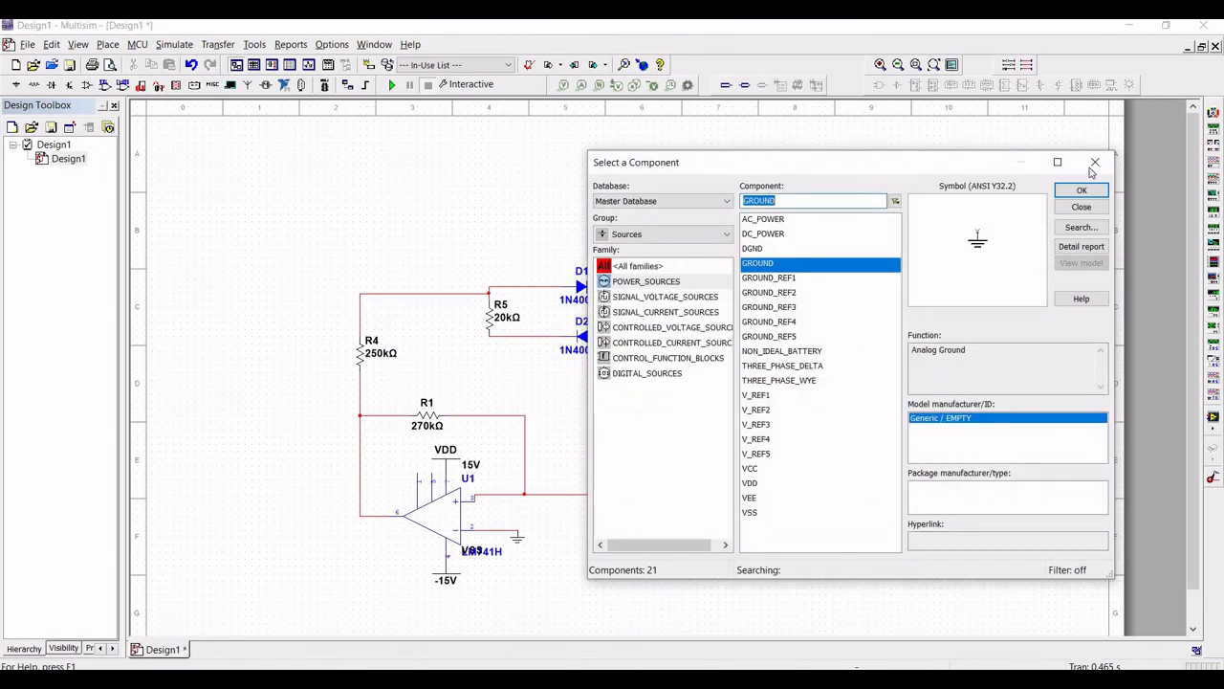
key(Escape)
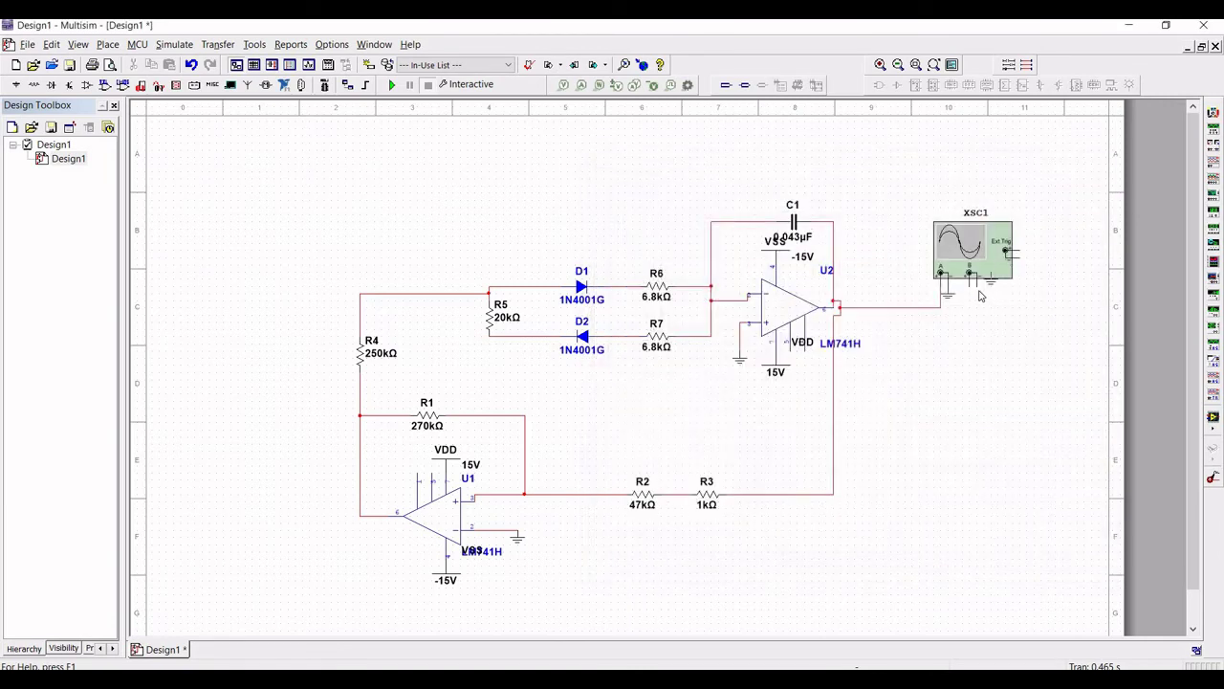
key(ctrl+w)
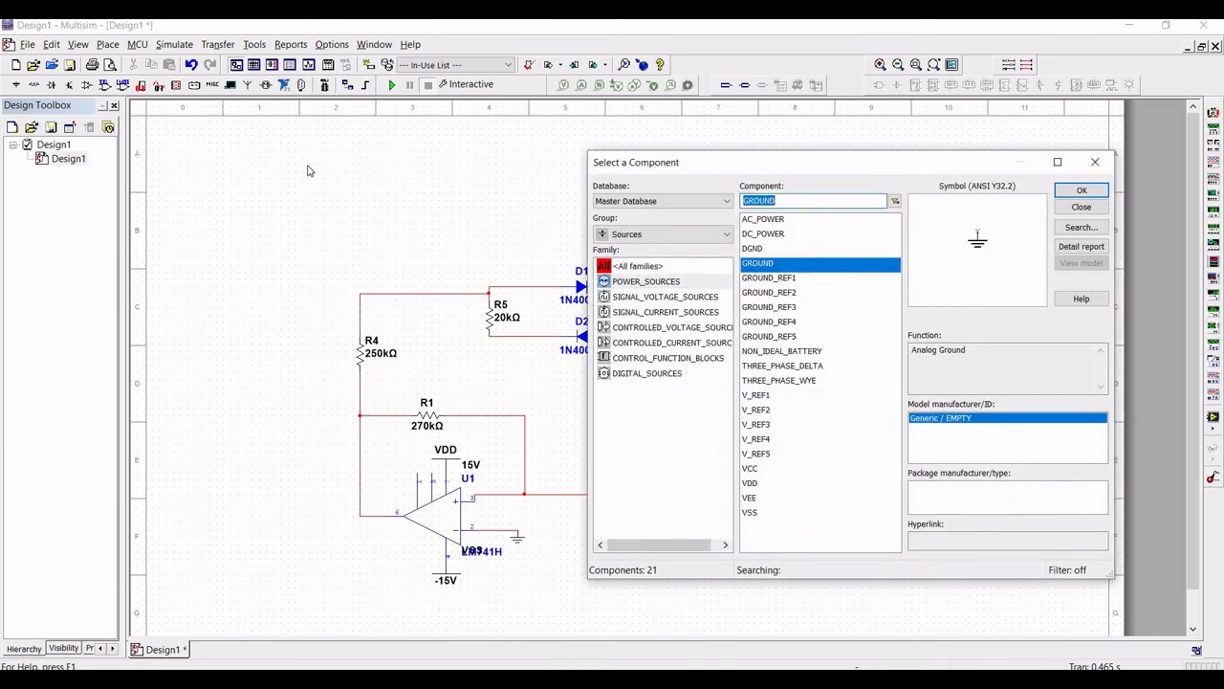
key(Escape)
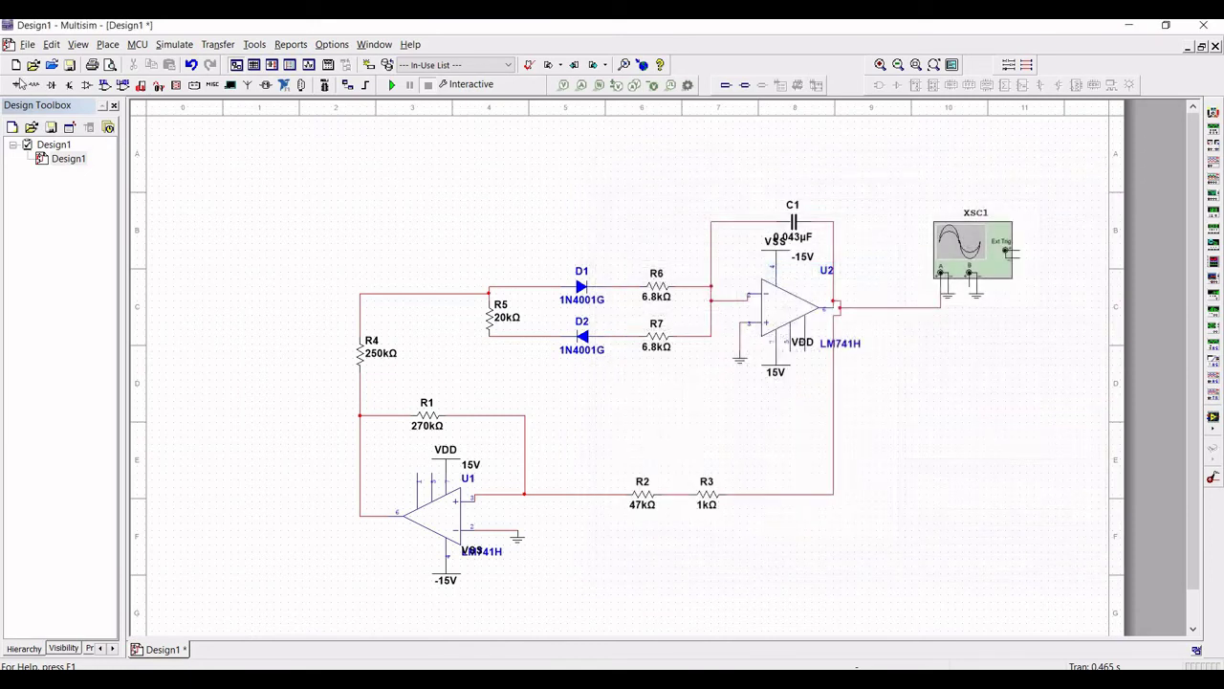
click(975, 296)
key(Escape)
click(360, 513)
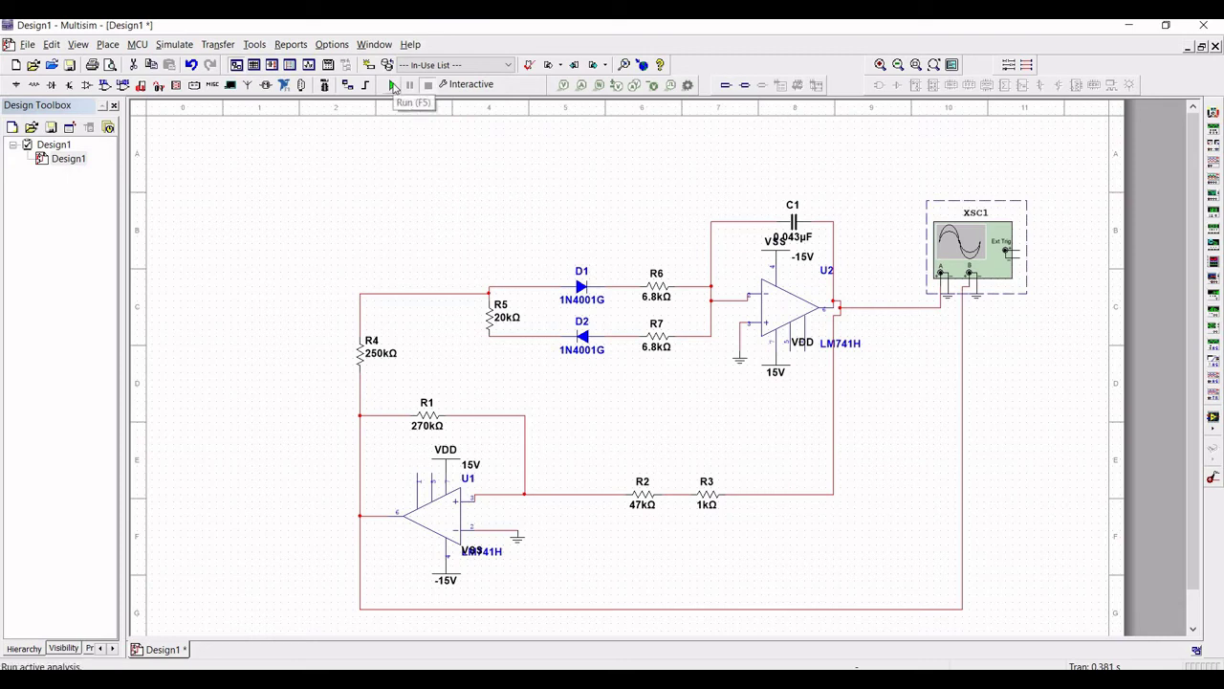
Step: Run the interactive simulation and open the oscilloscope display
key(F5)
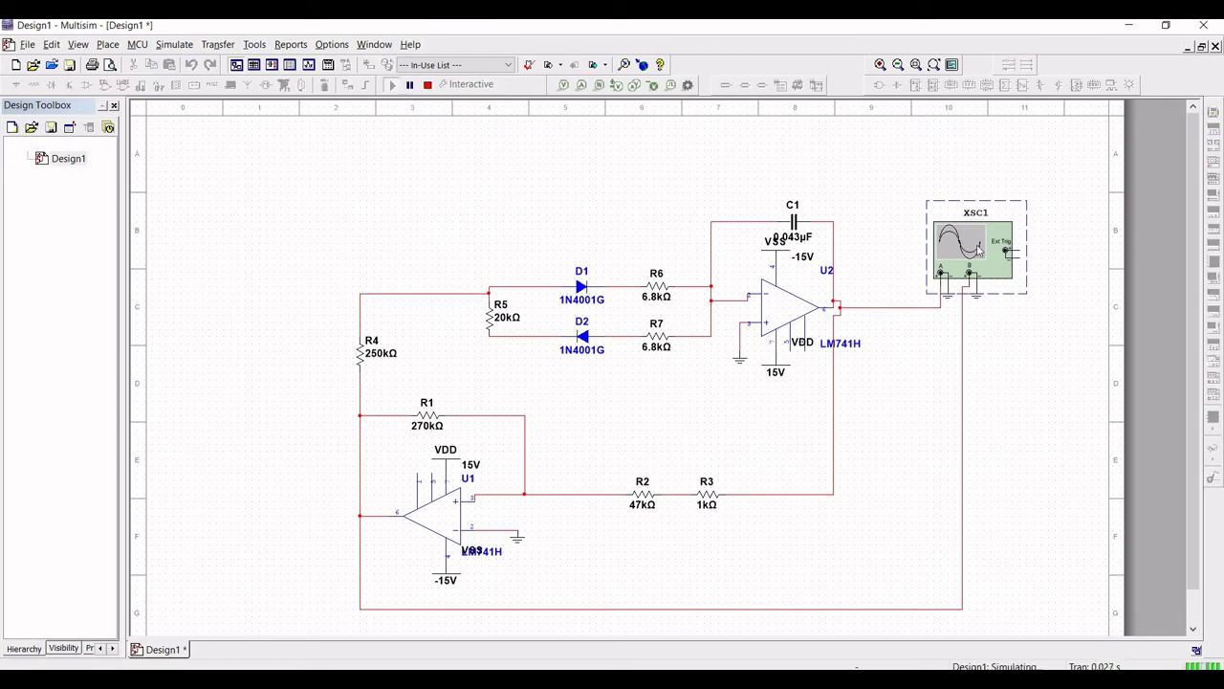
double_click(978, 247)
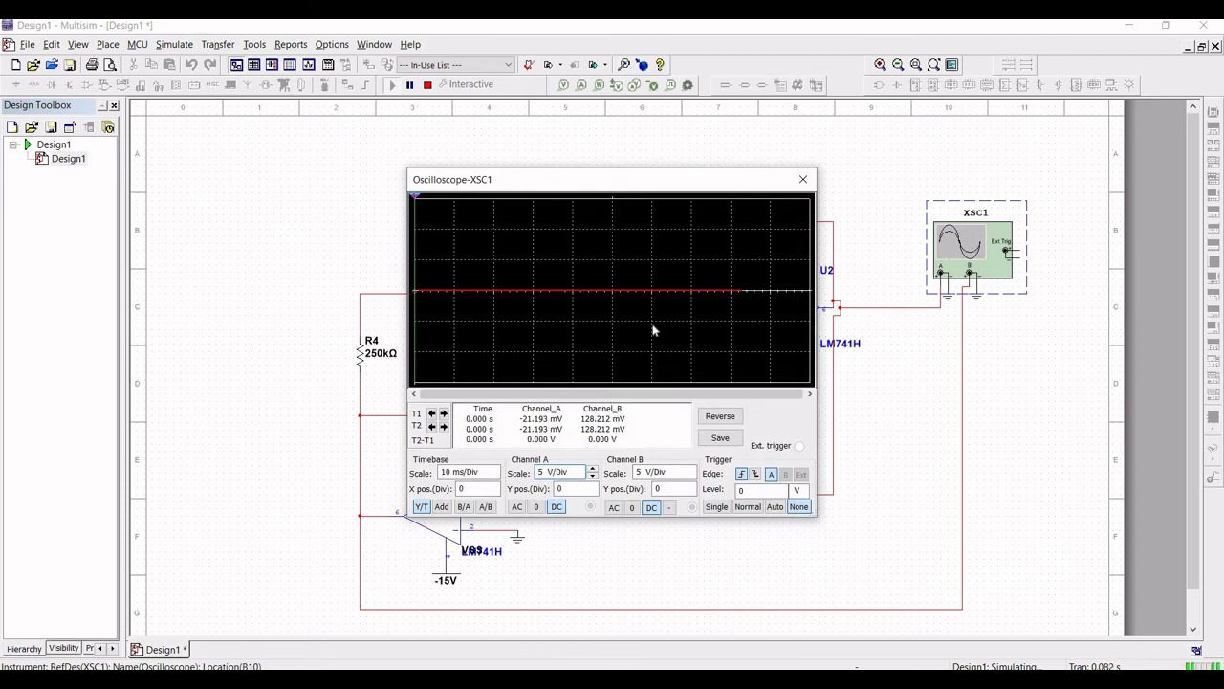